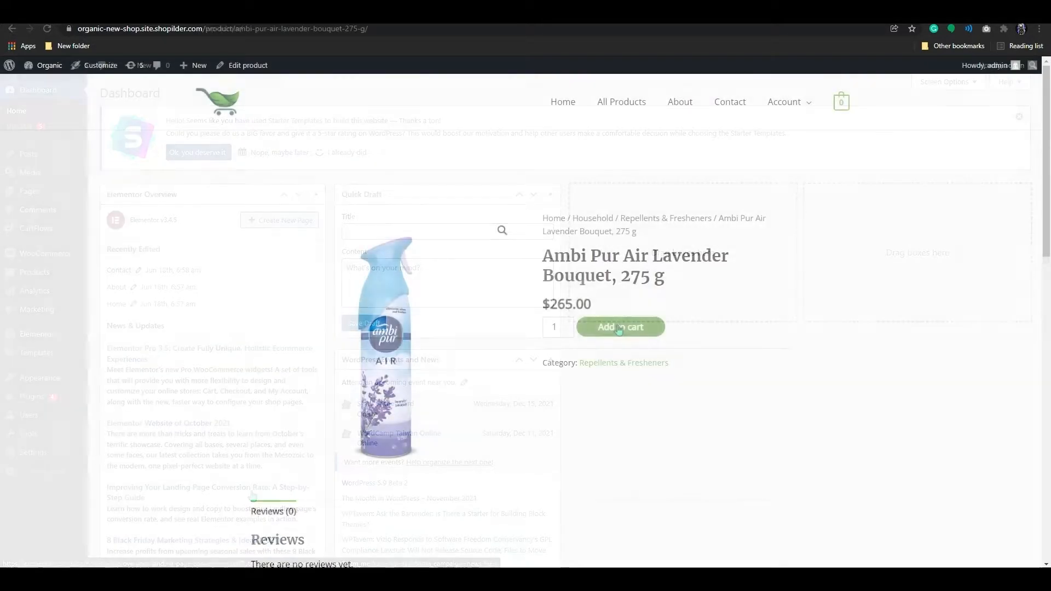
Add one Ambi Pur Air Lavender Bouquet, 275 g to the cart, then open the floating cart to check it and close it
{"action": "left_click", "coordinate": [619, 329]}
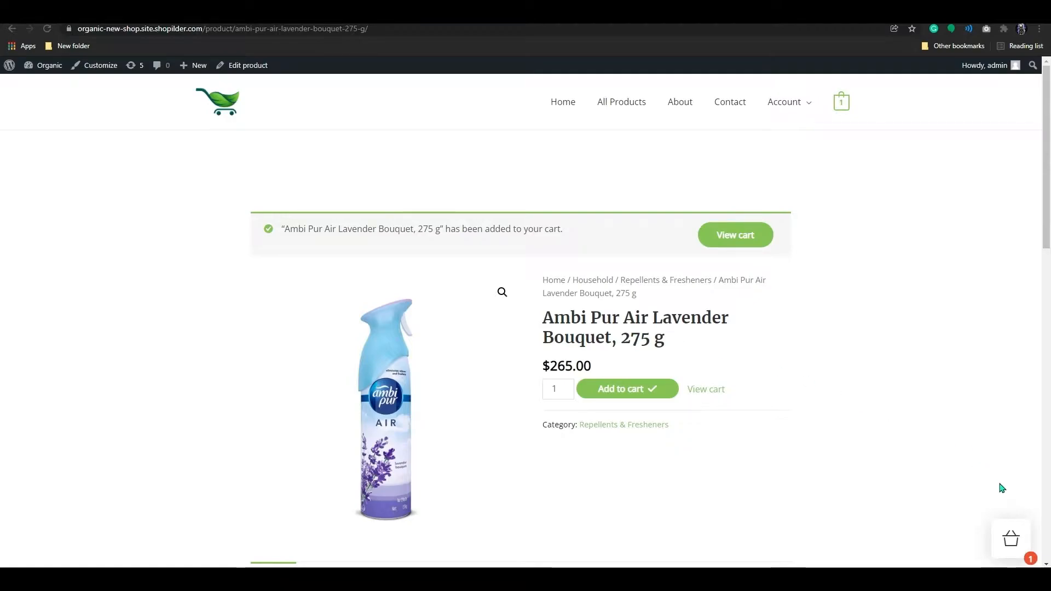
{"action": "left_click", "coordinate": [1016, 540]}
{"action": "left_click", "coordinate": [1012, 542]}
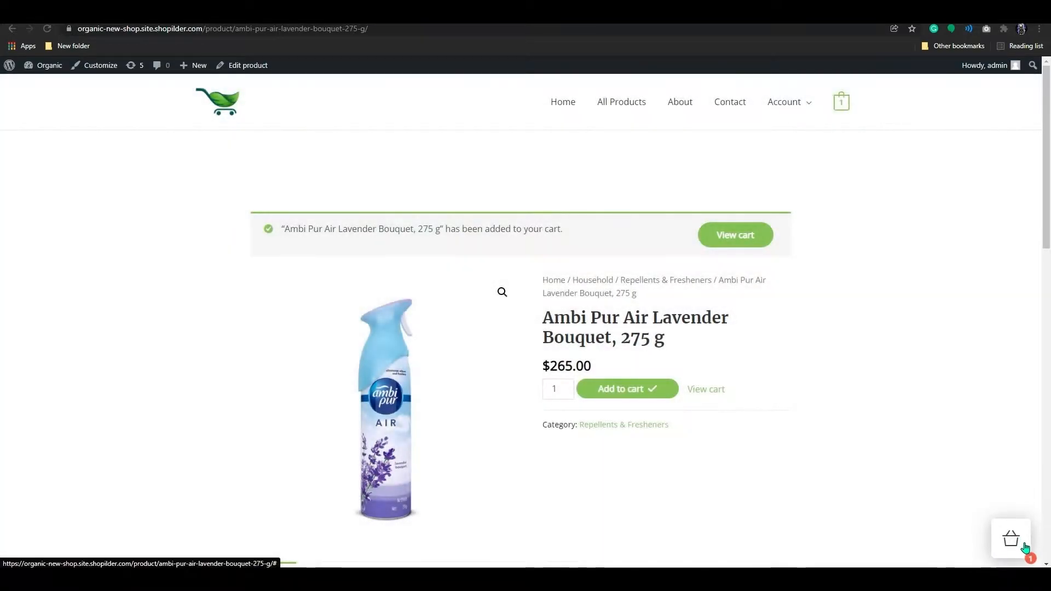
{"action": "left_click", "coordinate": [1010, 544]}
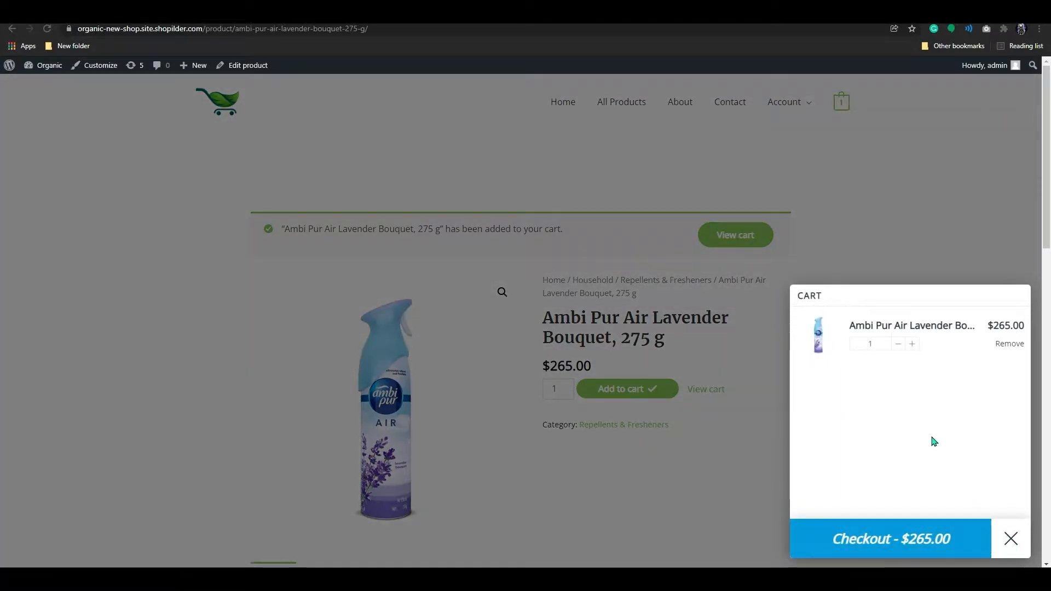
{"action": "left_click", "coordinate": [757, 429]}
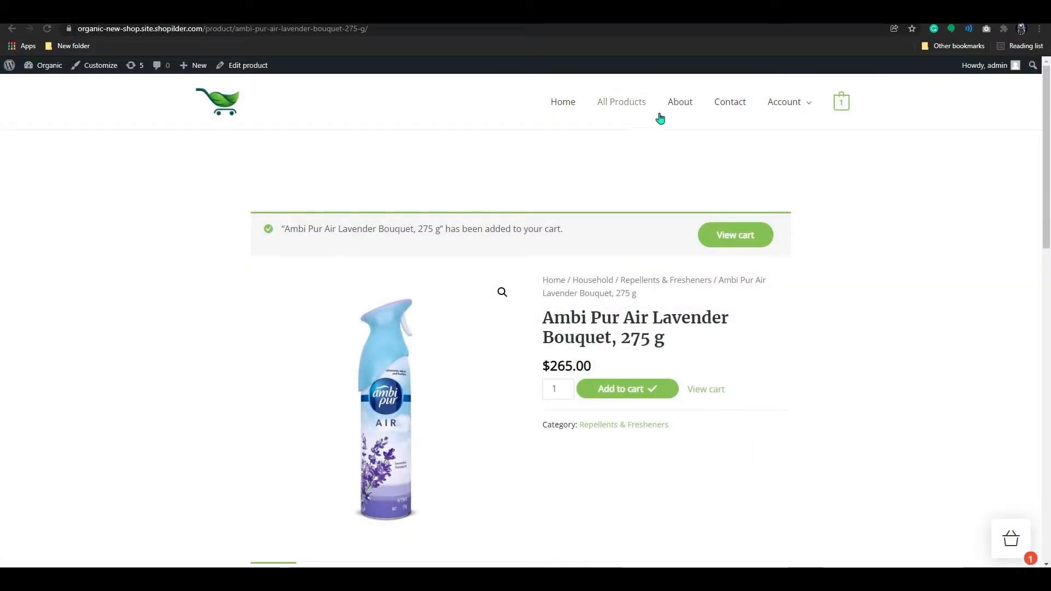
Go to the shop's home page, open the floating cart there and raise the Lavender Bouquet's quantity by one
{"action": "left_click", "coordinate": [580, 104]}
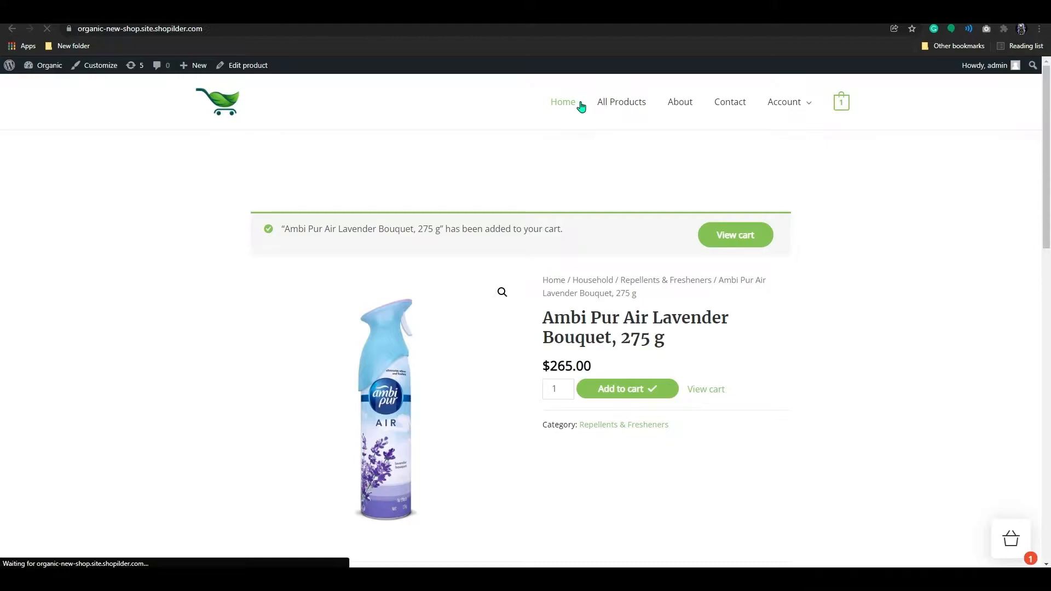
{"action": "left_click", "coordinate": [1007, 538]}
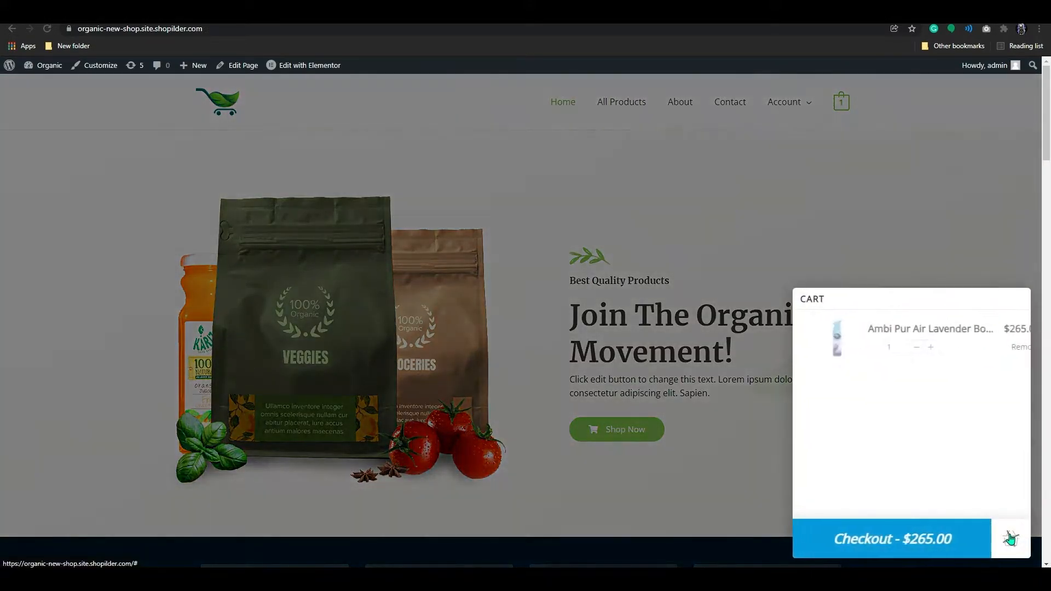
{"action": "left_click", "coordinate": [1011, 539]}
{"action": "left_click", "coordinate": [1010, 536]}
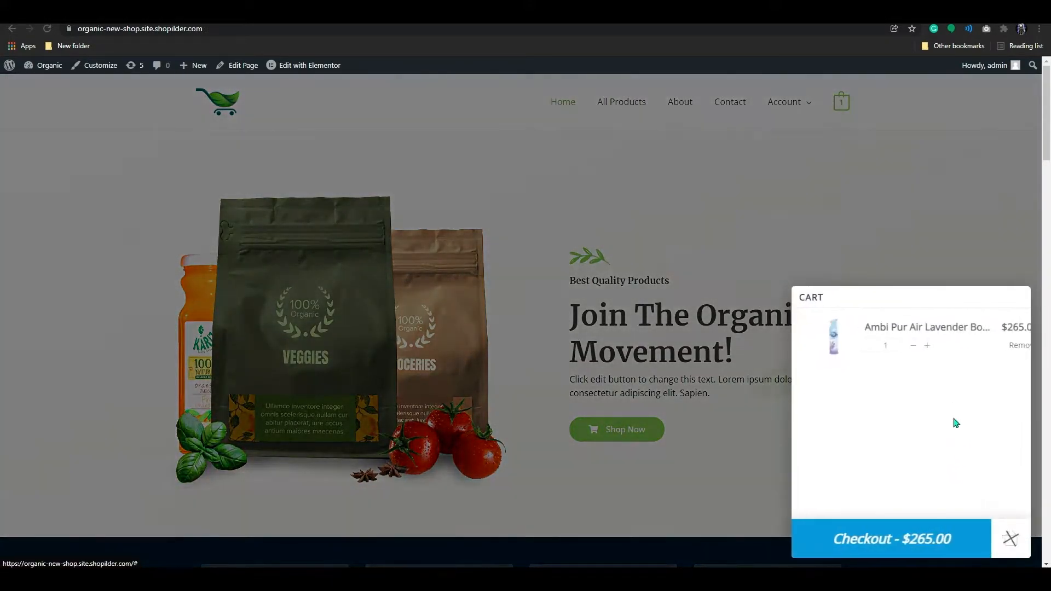
{"action": "left_click", "coordinate": [913, 345]}
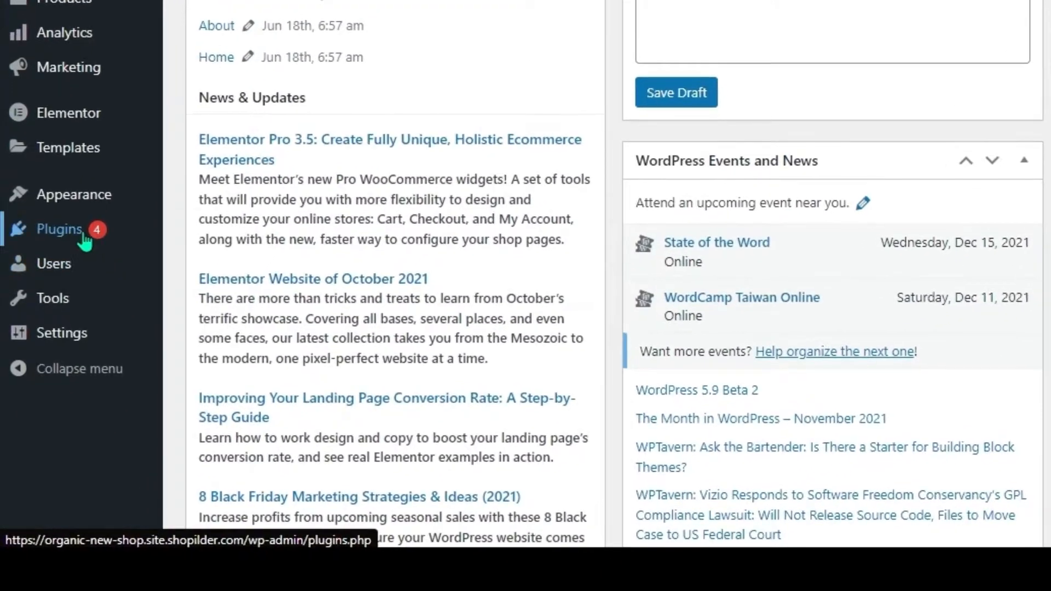
Find the XT Floating Cart for WooCommerce plugin by searching new plugins for "floating cart", and install and activate it
{"action": "mouse_move", "coordinate": [83, 236]}
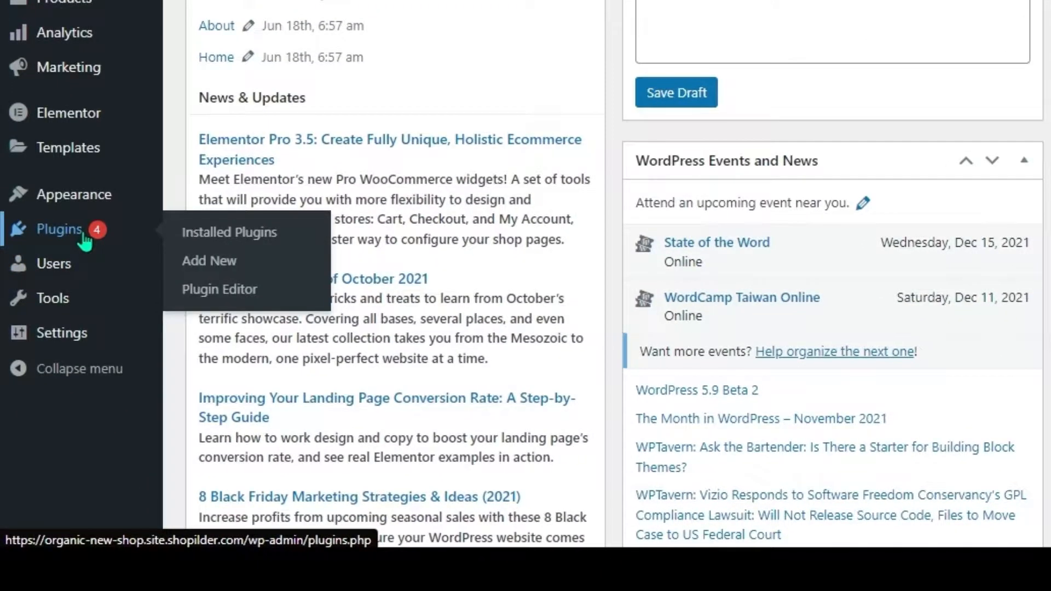
{"action": "left_click", "coordinate": [191, 267]}
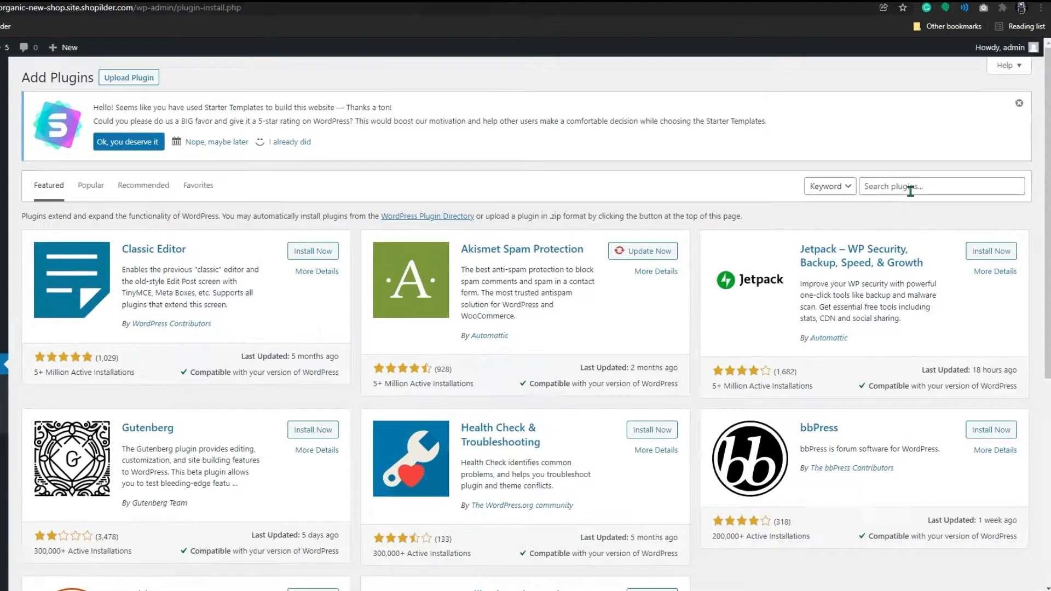
{"action": "left_click", "coordinate": [909, 191]}
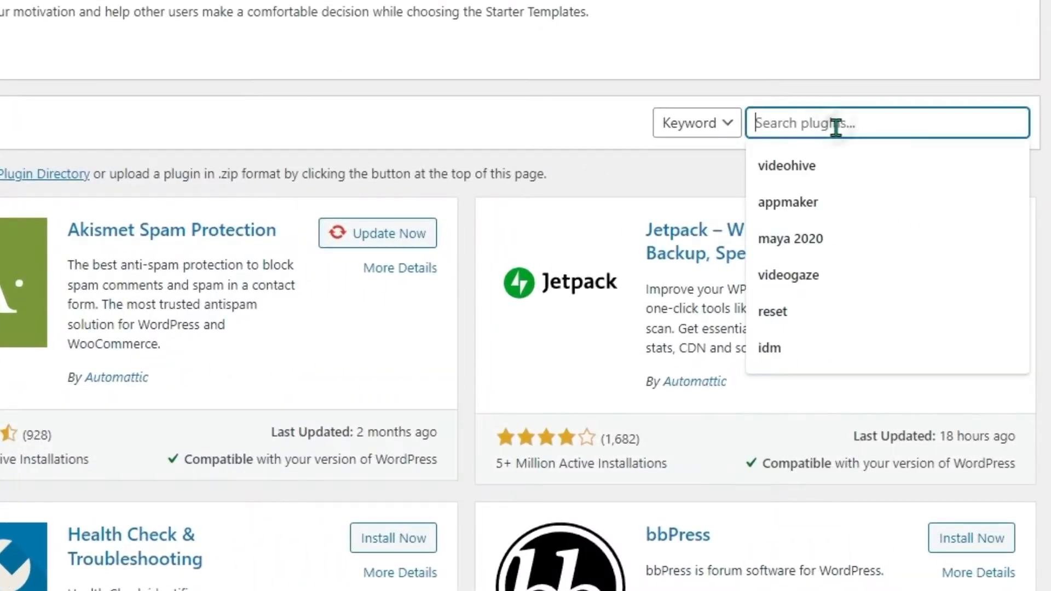
{"action": "type", "text": "floating"}
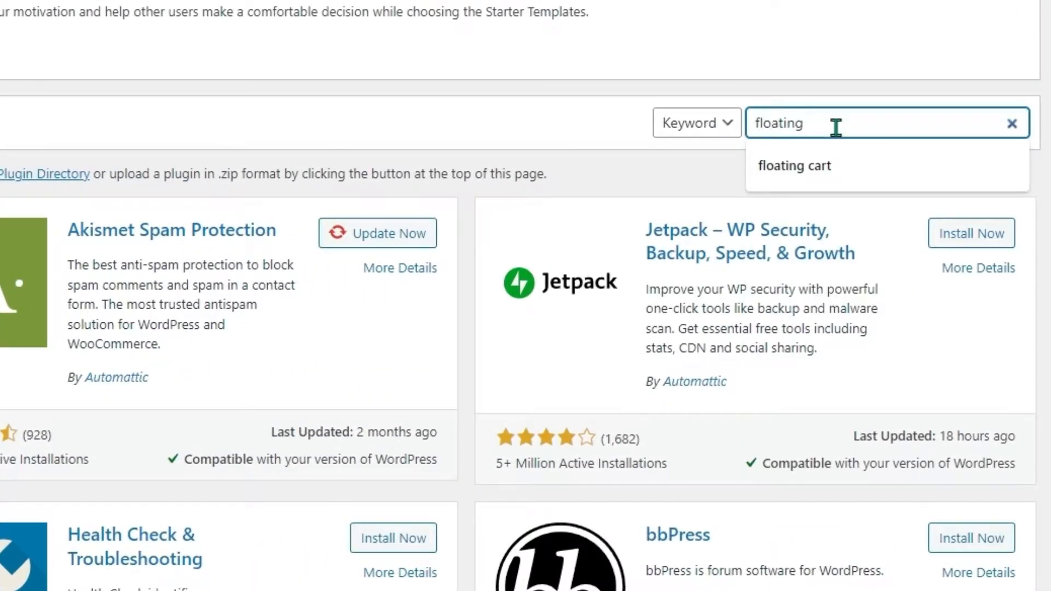
{"action": "type", "text": " cart"}
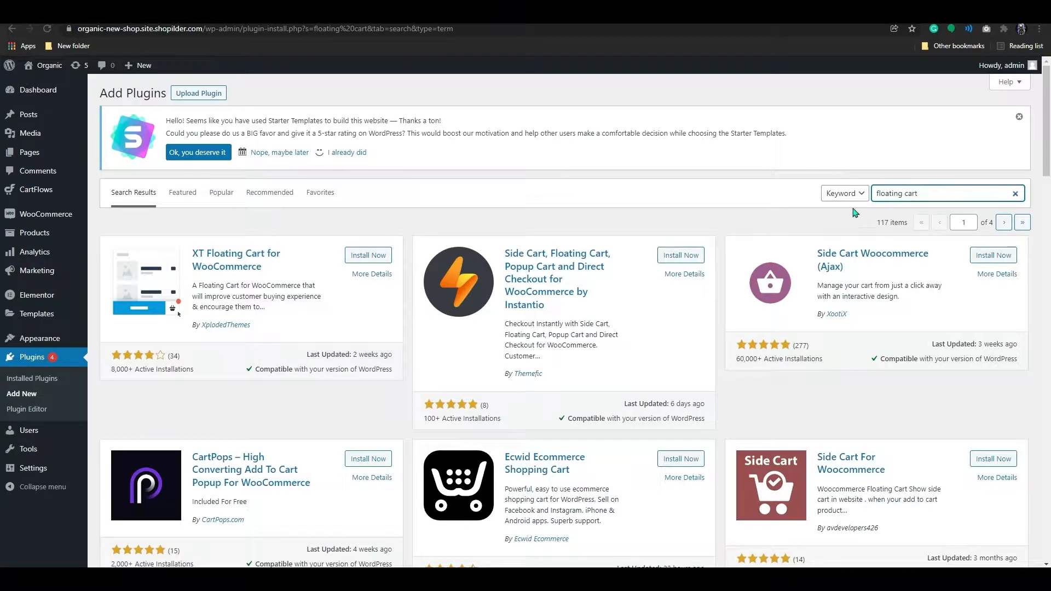
{"action": "left_click", "coordinate": [368, 258]}
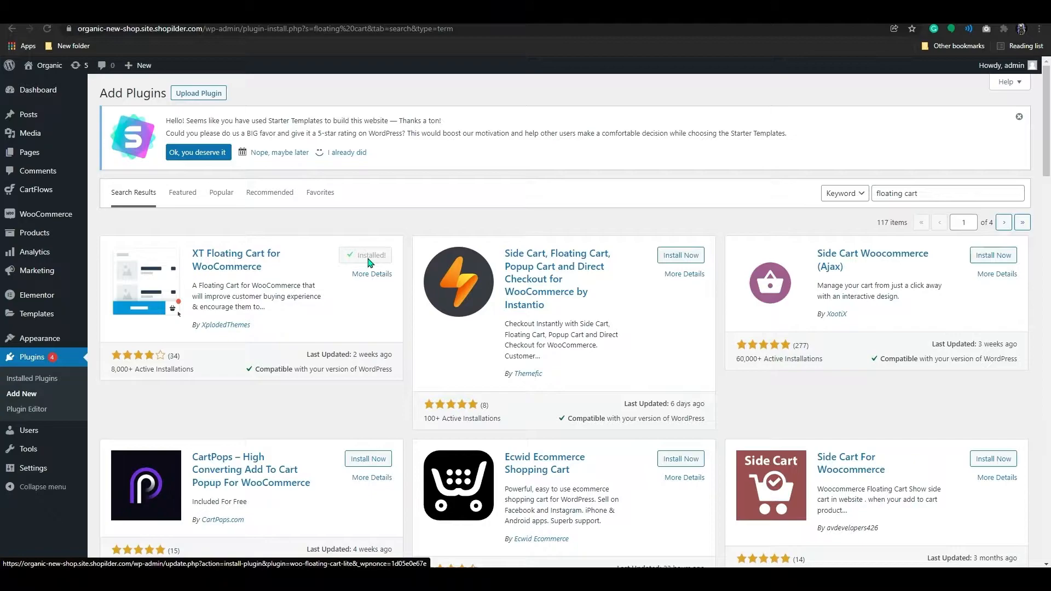
{"action": "left_click", "coordinate": [368, 262]}
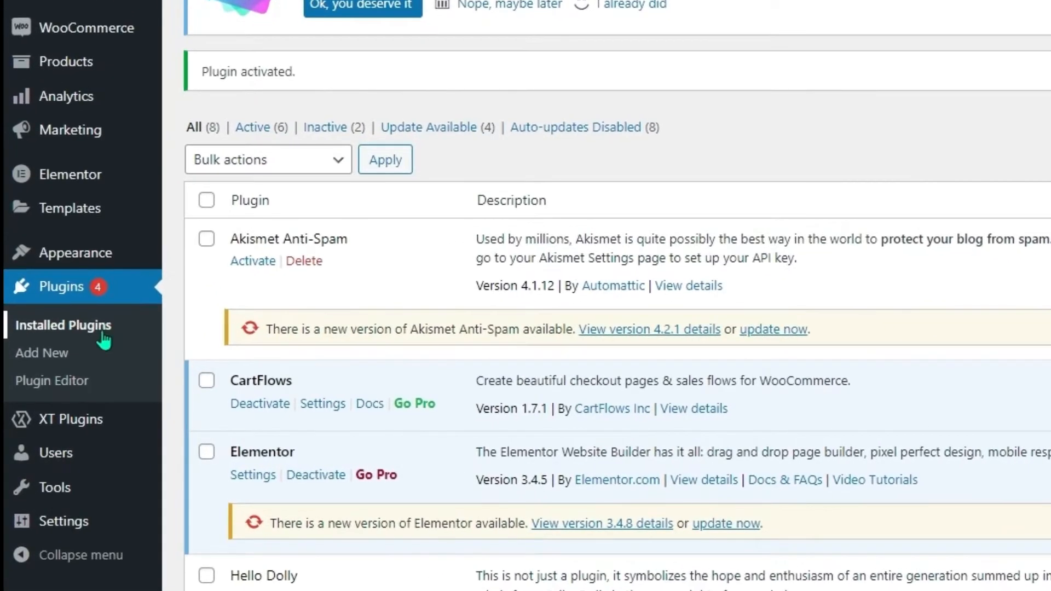
Open the XT Floating Cart plugin's settings, skip the update notification opt-in and open the General customization section
{"action": "scroll", "coordinate": [77, 364], "scroll_direction": "down", "scroll_amount": 2}
{"action": "mouse_move", "coordinate": [86, 428]}
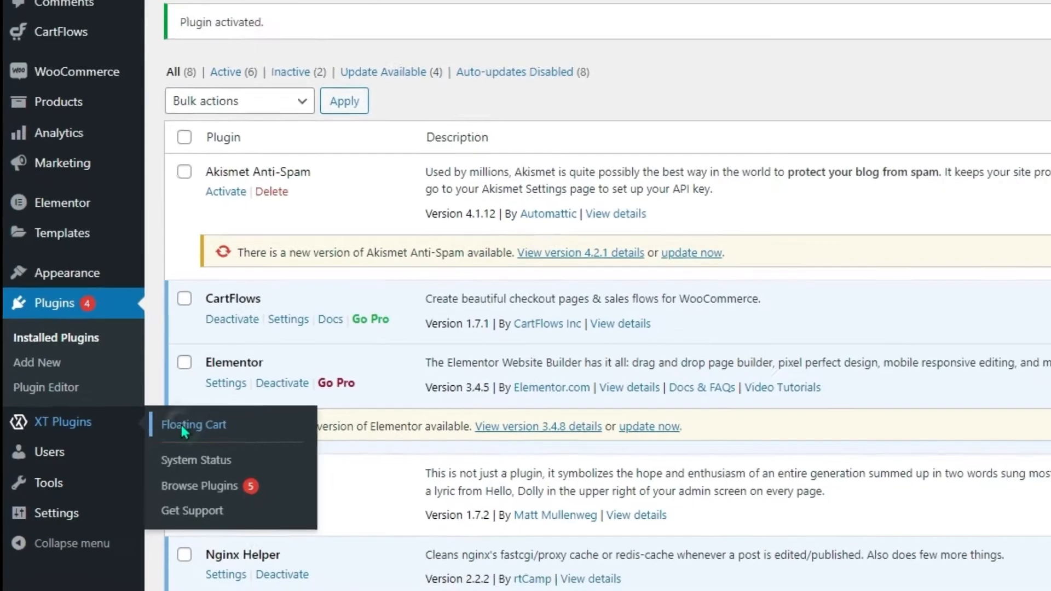
{"action": "left_click", "coordinate": [204, 429]}
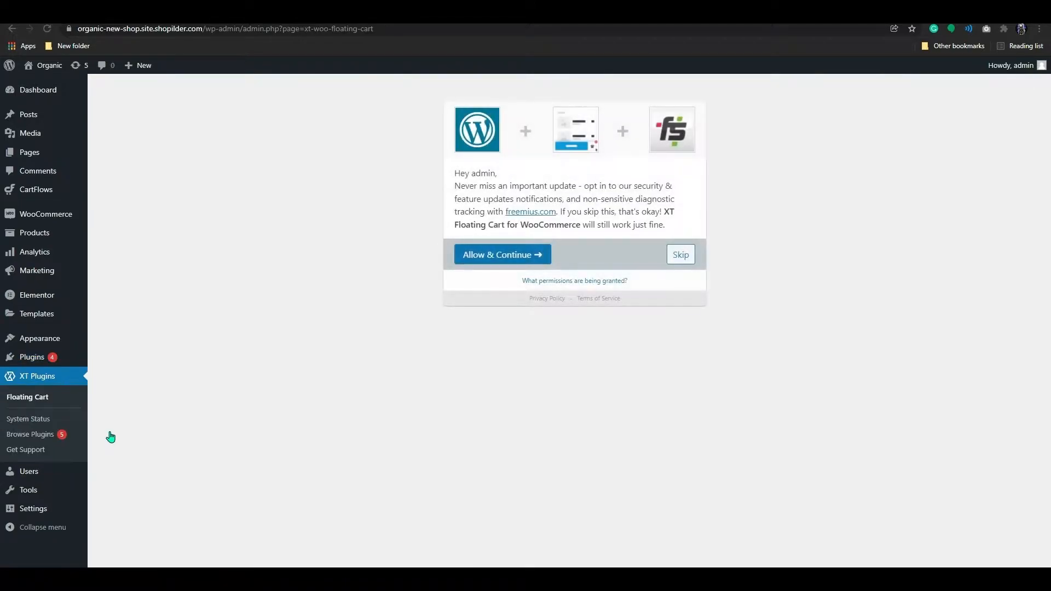
{"action": "left_click", "coordinate": [681, 255]}
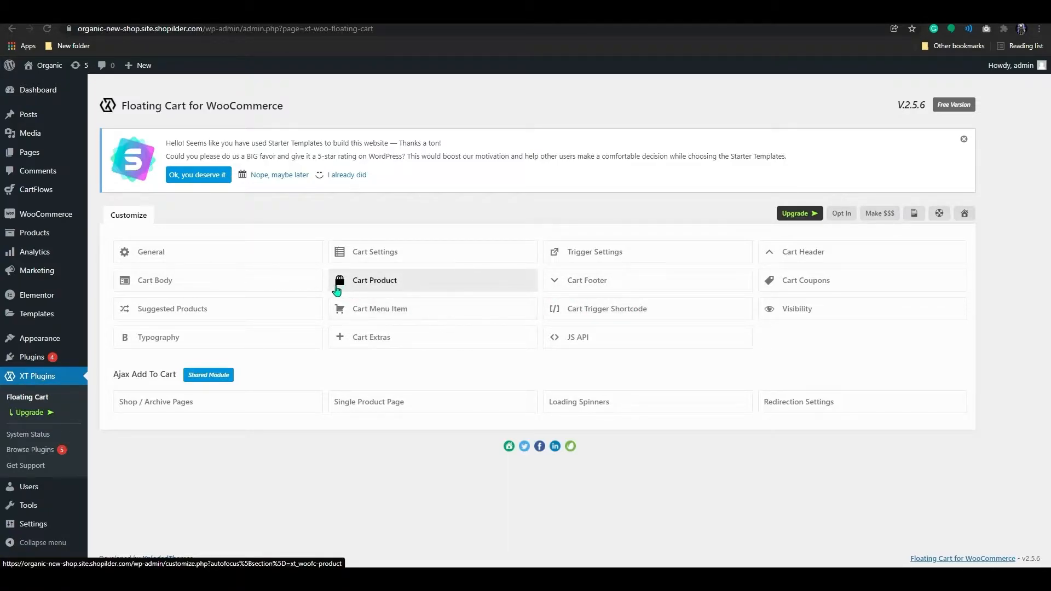
{"action": "left_click", "coordinate": [202, 261]}
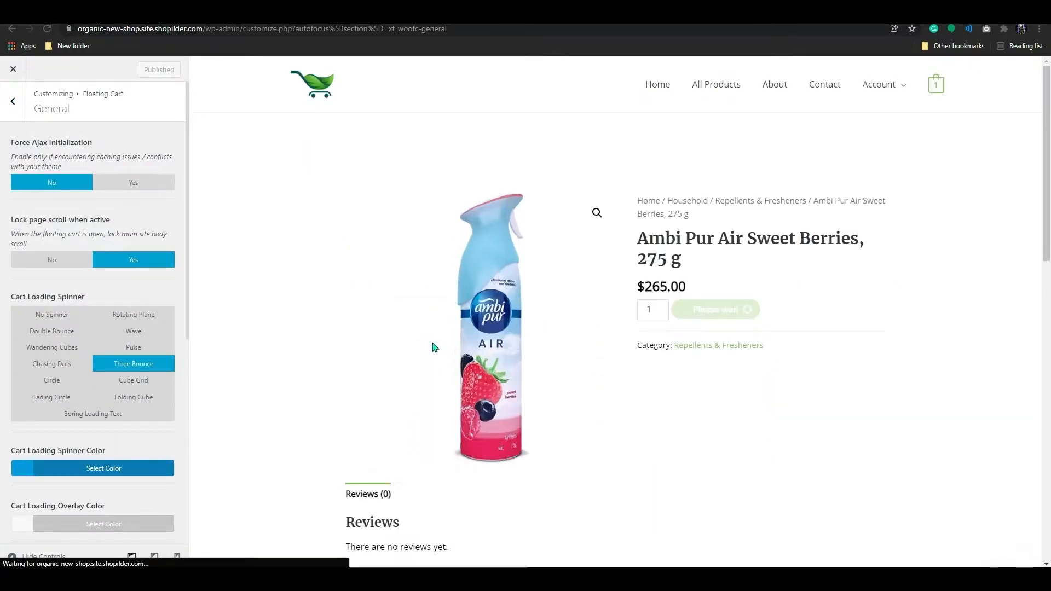
Add Ambi Pur Air Sweet Berries, 275 g to the cart in the preview and check the items in the floating cart
{"action": "left_click", "coordinate": [710, 309]}
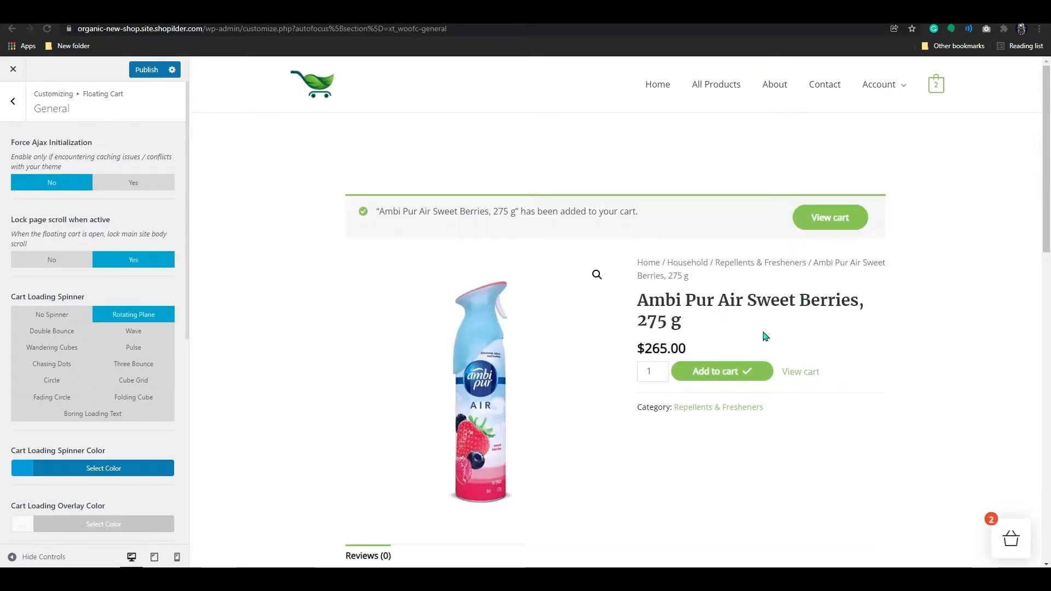
{"action": "scroll", "coordinate": [898, 427], "scroll_direction": "down", "scroll_amount": 1}
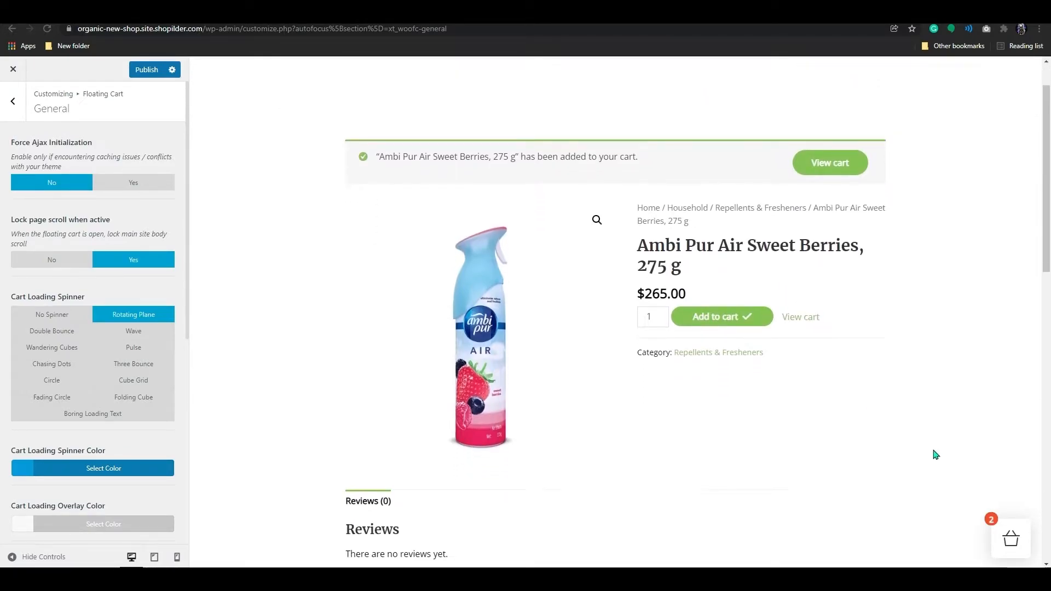
{"action": "left_click", "coordinate": [1004, 550]}
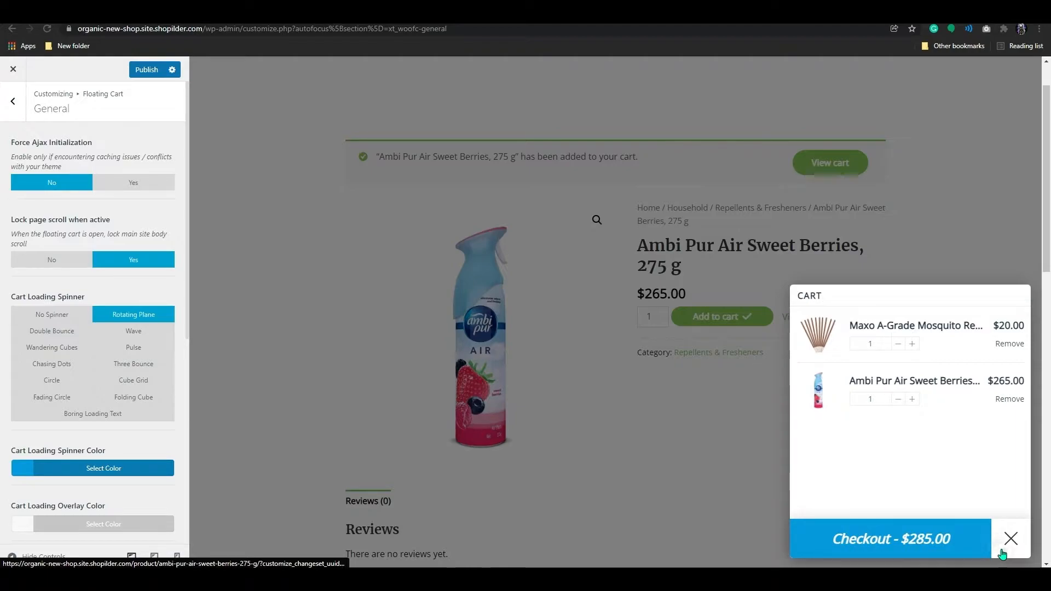
{"action": "left_click", "coordinate": [1003, 552]}
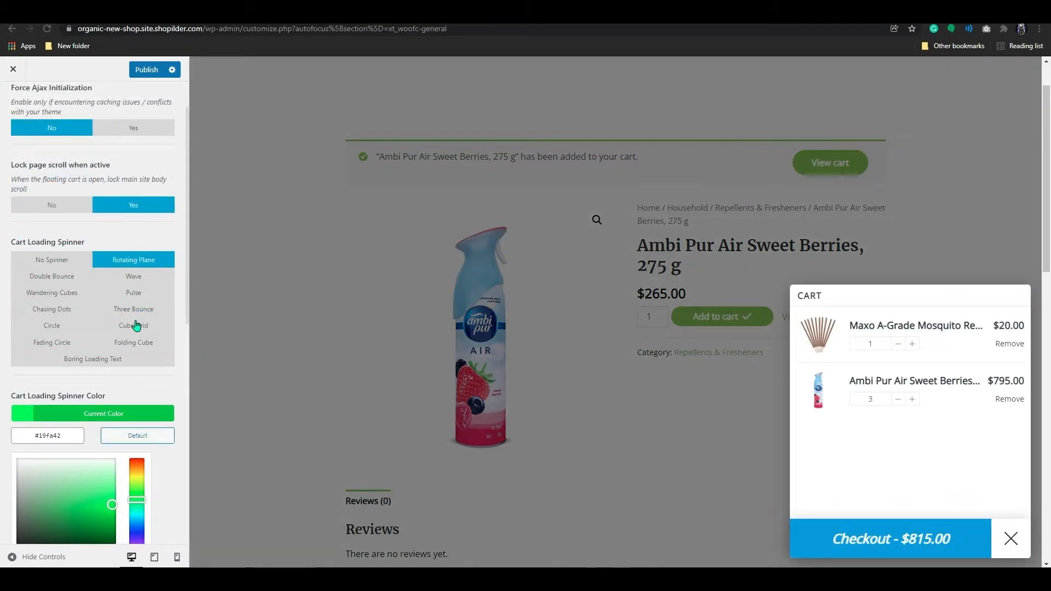
Set the cart loading spinner to Chasing Dots and preview it by raising the Sweet Berries quantity to 4, then close the cart
{"action": "left_click", "coordinate": [55, 311]}
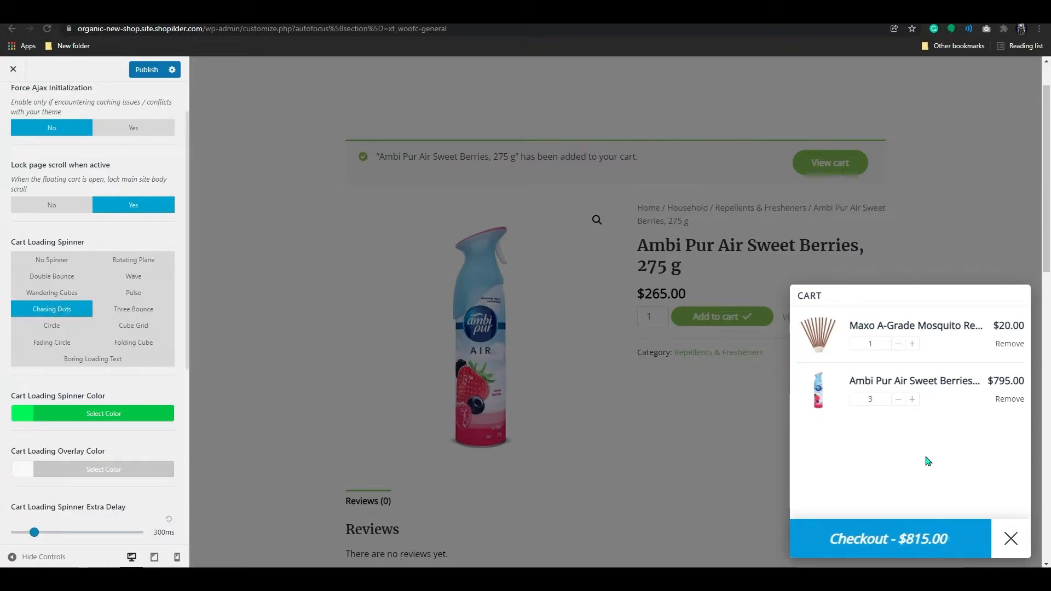
{"action": "left_click", "coordinate": [912, 400]}
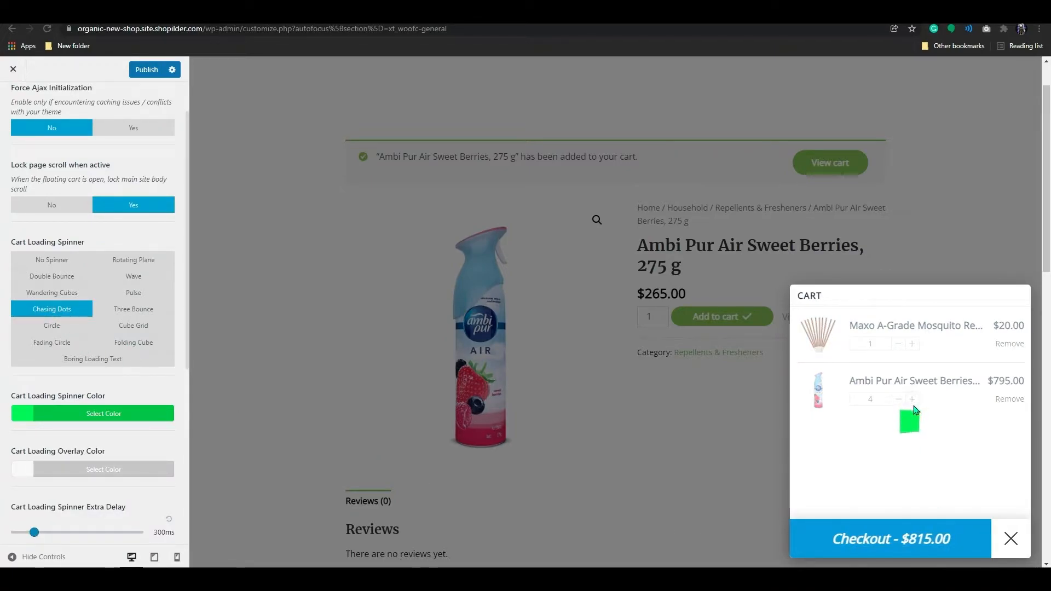
{"action": "left_click", "coordinate": [1010, 538]}
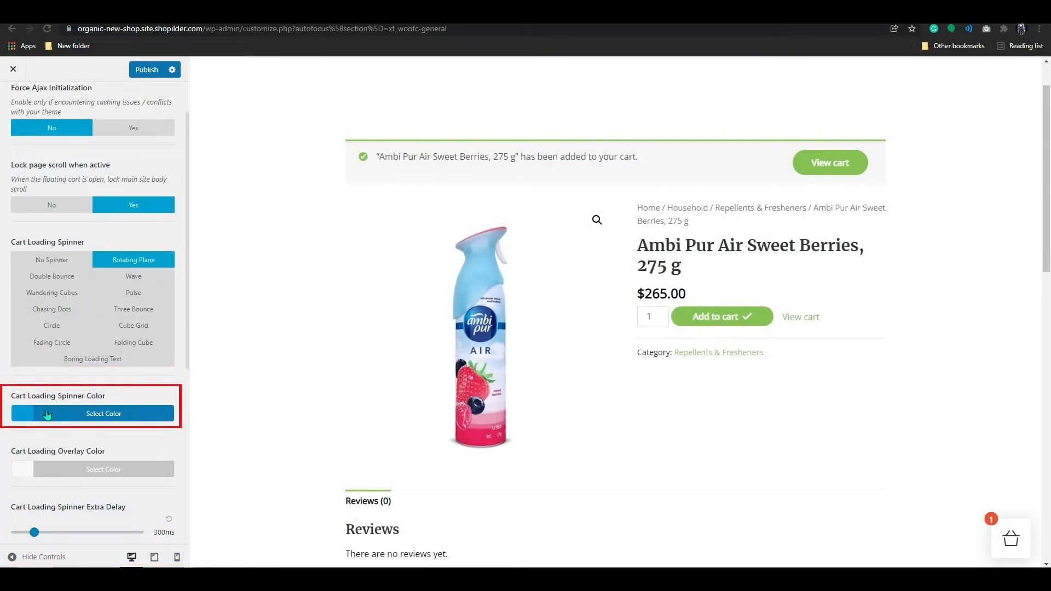
Set the cart loading spinner color to bright green #19fa42 and preview it by increasing the Sweet Berries quantity in the floating cart
{"action": "left_click", "coordinate": [99, 420]}
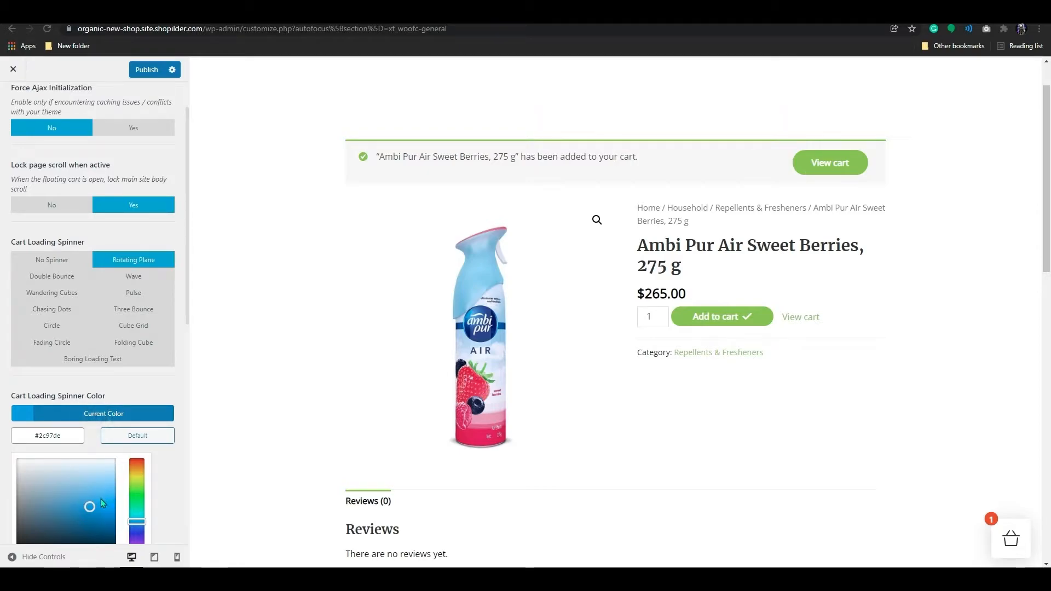
{"action": "left_click_drag", "start_coordinate": [132, 515], "coordinate": [134, 509]}
{"action": "left_click_drag", "start_coordinate": [90, 507], "coordinate": [112, 504]}
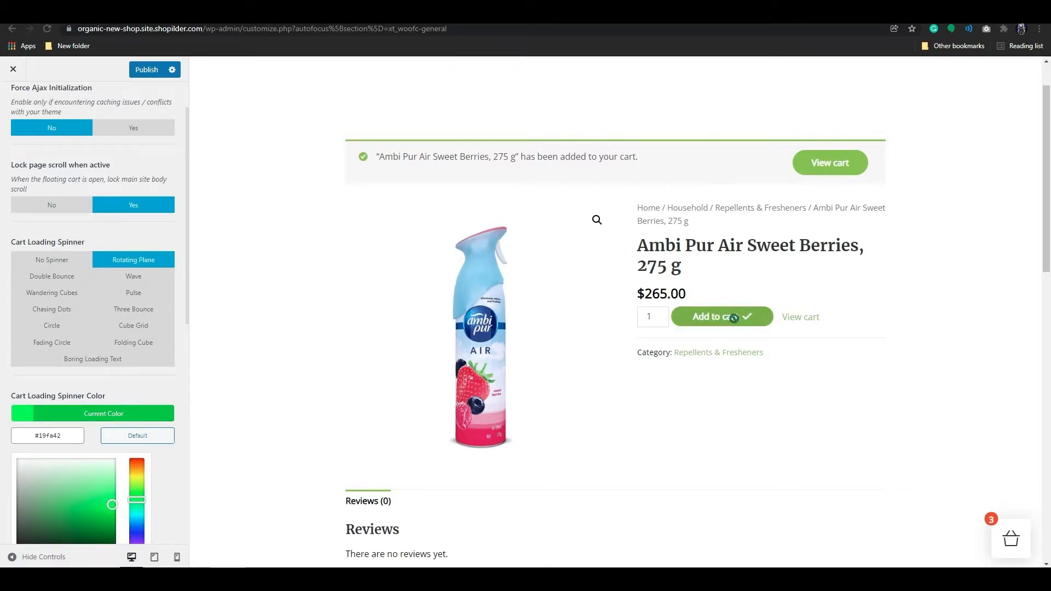
{"action": "left_click", "coordinate": [1001, 534]}
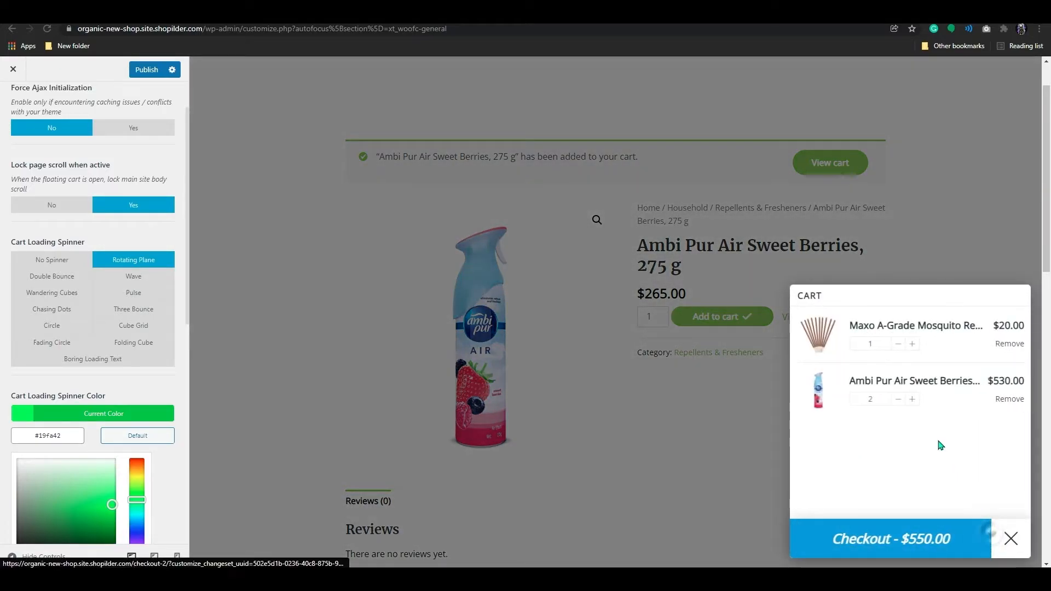
{"action": "left_click", "coordinate": [912, 399]}
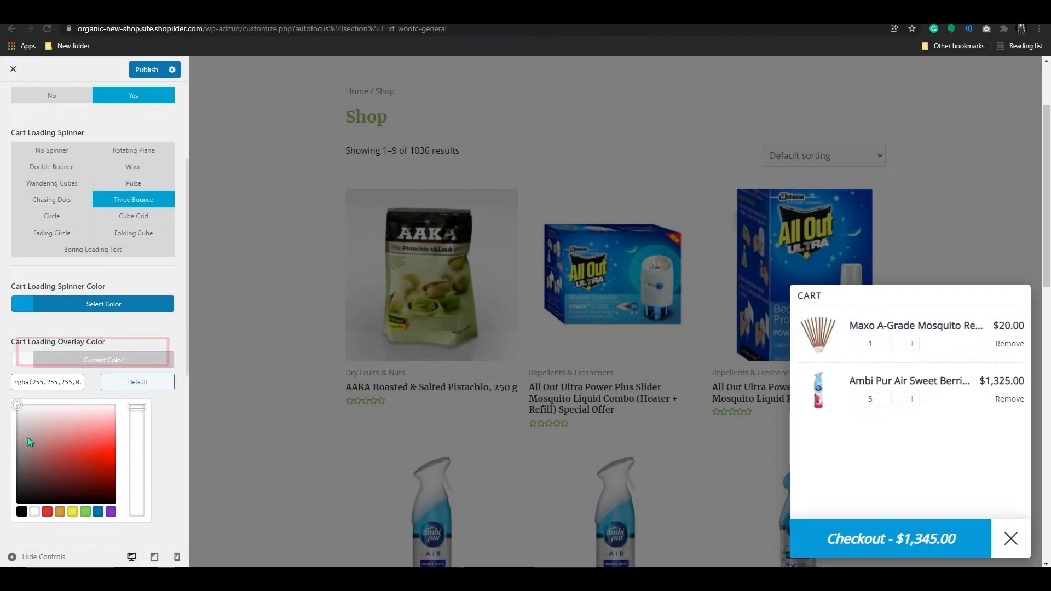
Change the cart loading overlay color to semi-transparent red rgba(231,33,33,0.5), previewing the overlay by changing the Sweet Berries quantity to 6 and back to 5
{"action": "left_click", "coordinate": [912, 399]}
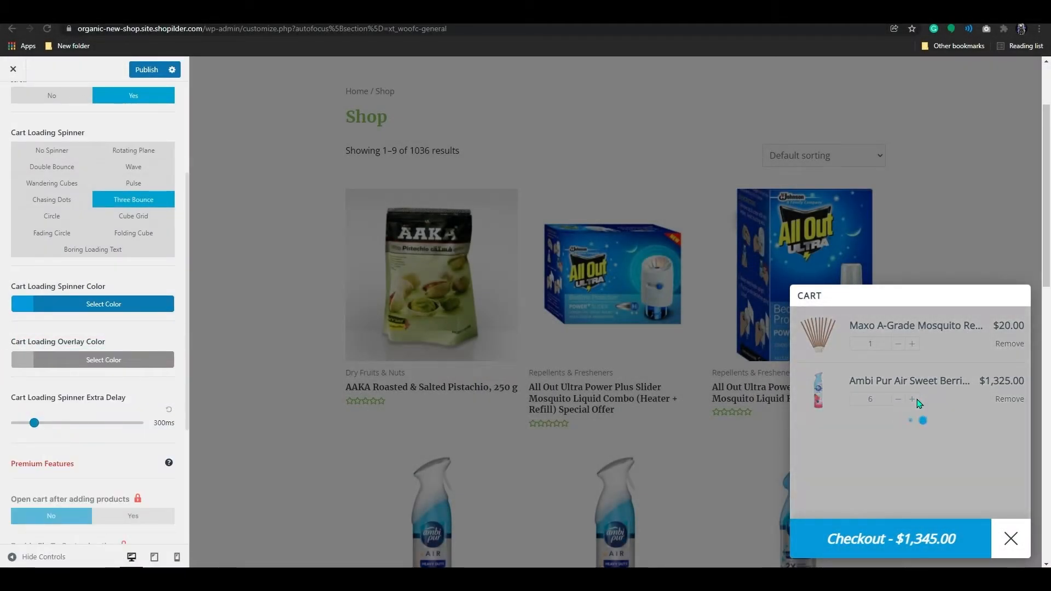
{"action": "left_click", "coordinate": [103, 360]}
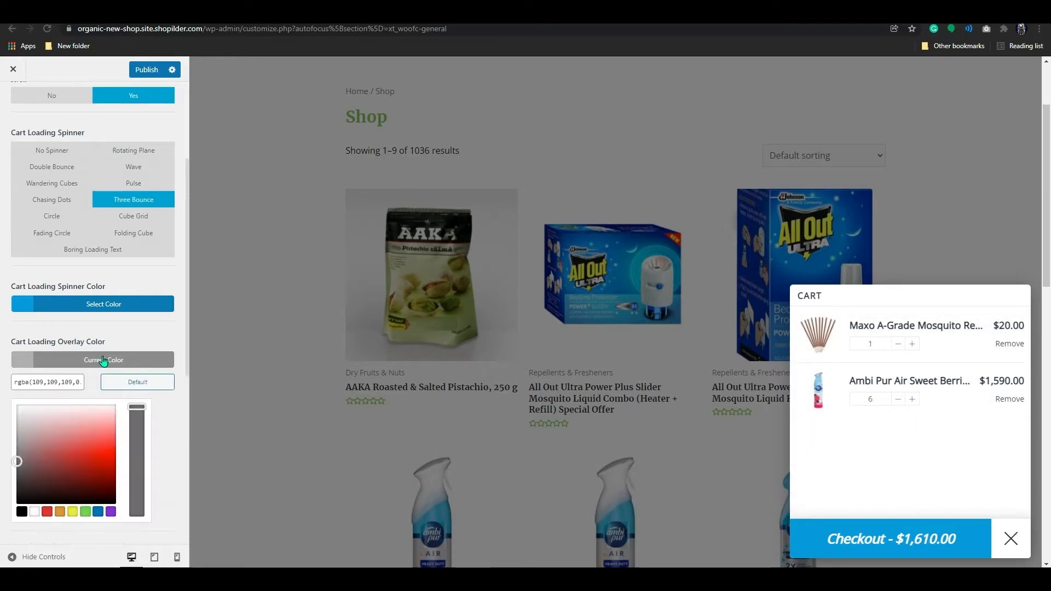
{"action": "left_click_drag", "start_coordinate": [57, 458], "coordinate": [98, 453]}
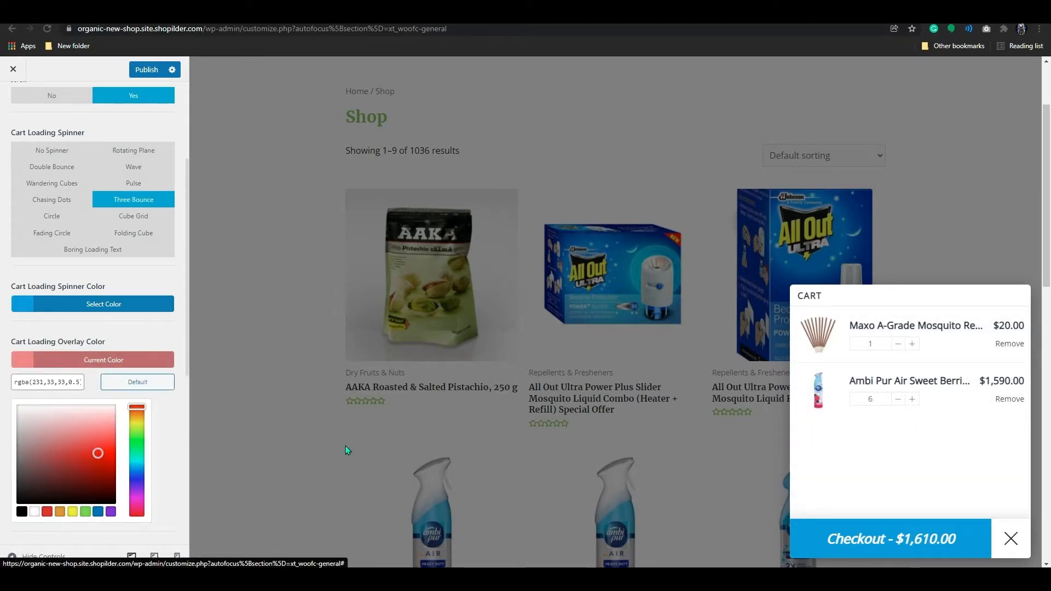
{"action": "left_click", "coordinate": [899, 400]}
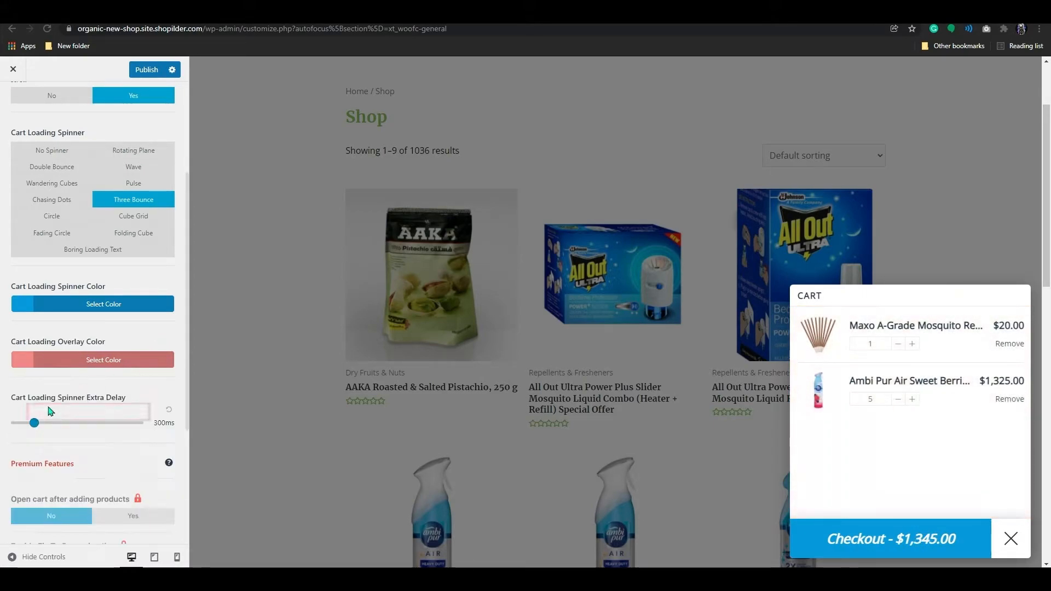
Set the cart loading spinner extra delay to 70 ms
{"action": "mouse_move", "coordinate": [31, 427]}
{"action": "left_mouse_down"}
{"action": "mouse_move", "coordinate": [98, 433]}
{"action": "mouse_move", "coordinate": [4, 431]}
{"action": "mouse_move", "coordinate": [20, 428]}
{"action": "left_mouse_up"}
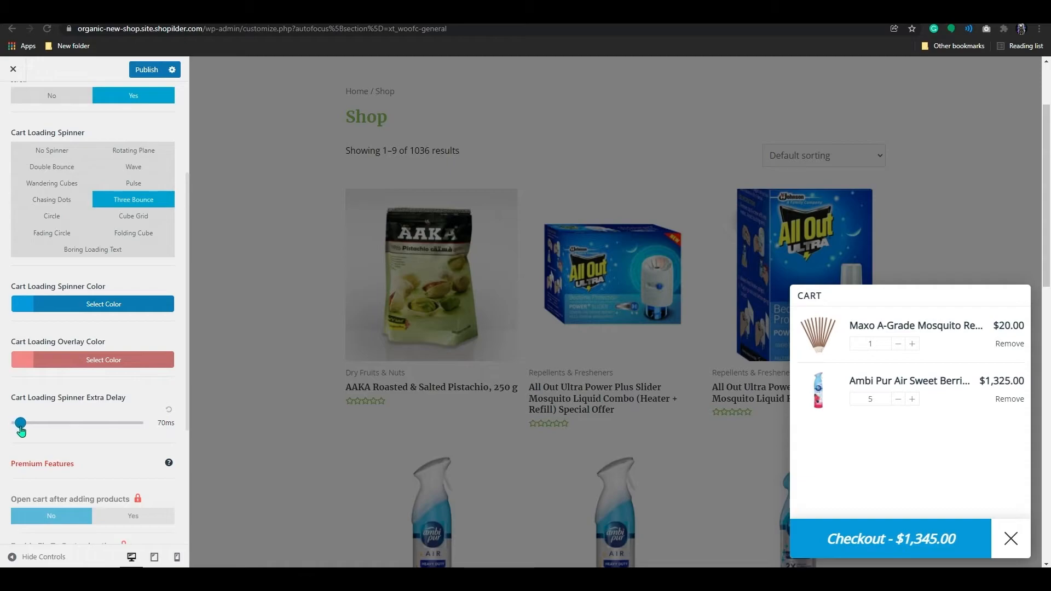
Preview the cart loading spinner delay by increasing the Sweet Berries quantity in the floating cart
{"action": "left_click", "coordinate": [912, 399]}
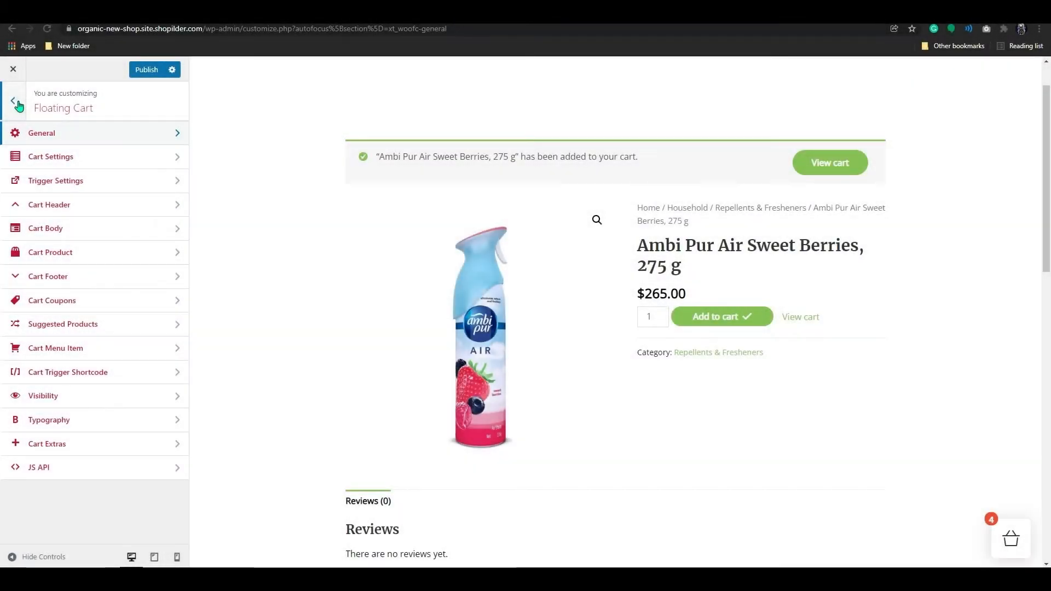
In Cart Settings, set the Overlay Color to rgba(0,0,0,0.5), previewing it behind the open floating cart
{"action": "left_click", "coordinate": [150, 157]}
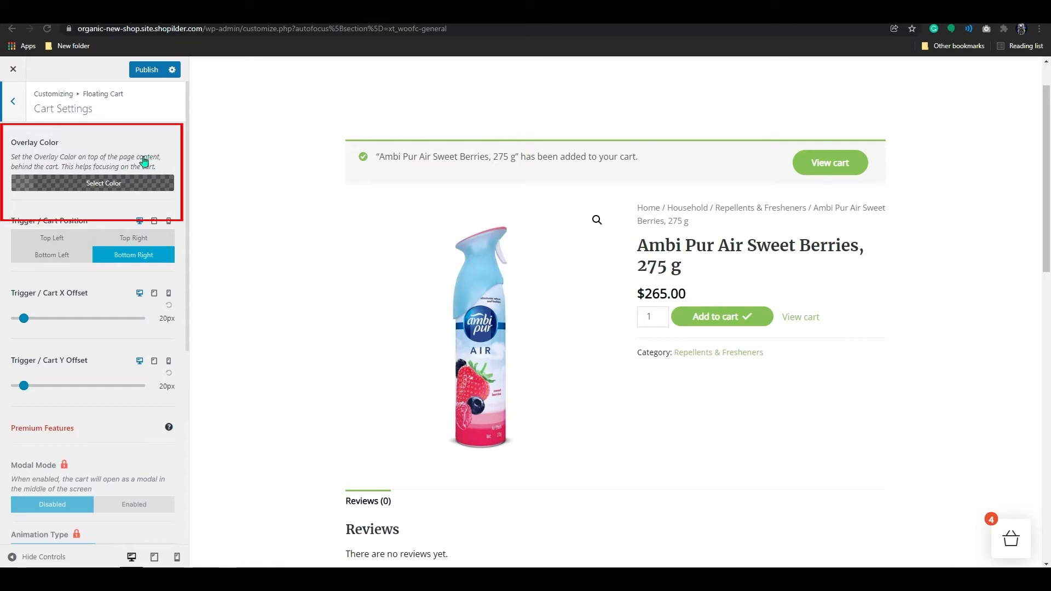
{"action": "left_click", "coordinate": [98, 184]}
{"action": "mouse_move", "coordinate": [77, 272]}
{"action": "left_mouse_down"}
{"action": "mouse_move", "coordinate": [86, 297]}
{"action": "mouse_move", "coordinate": [101, 272]}
{"action": "mouse_move", "coordinate": [96, 284]}
{"action": "mouse_move", "coordinate": [81, 272]}
{"action": "left_mouse_up"}
{"action": "left_click", "coordinate": [1007, 533]}
{"action": "left_click_drag", "start_coordinate": [125, 232], "coordinate": [137, 340]}
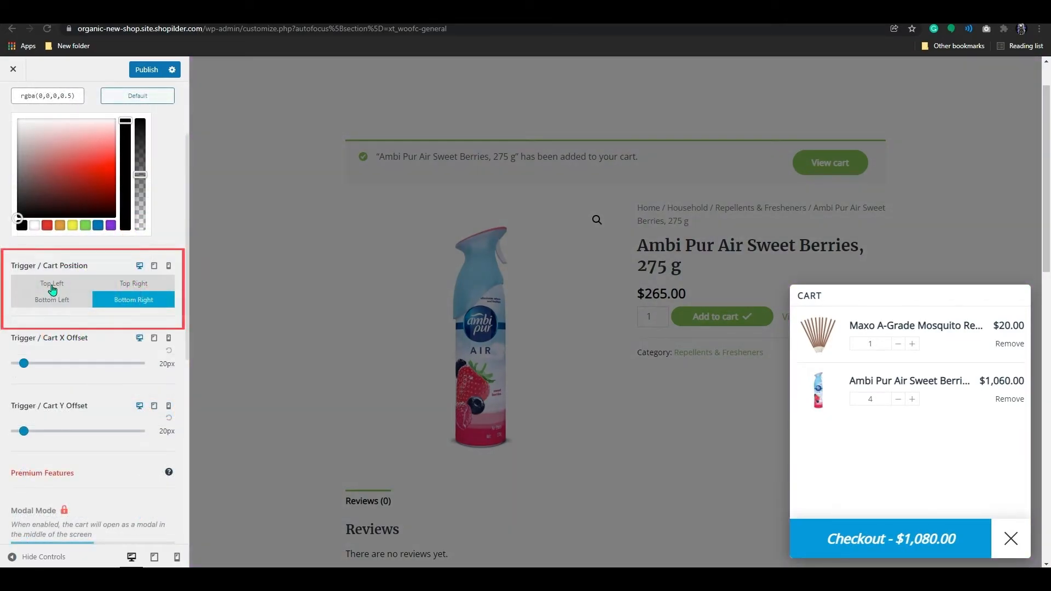
Try the Trigger / Cart Position options Top Left, Top Right and Bottom Left, and return to Bottom Right
{"action": "left_click", "coordinate": [53, 290]}
{"action": "scroll", "coordinate": [53, 290], "scroll_direction": "down", "scroll_amount": 3}
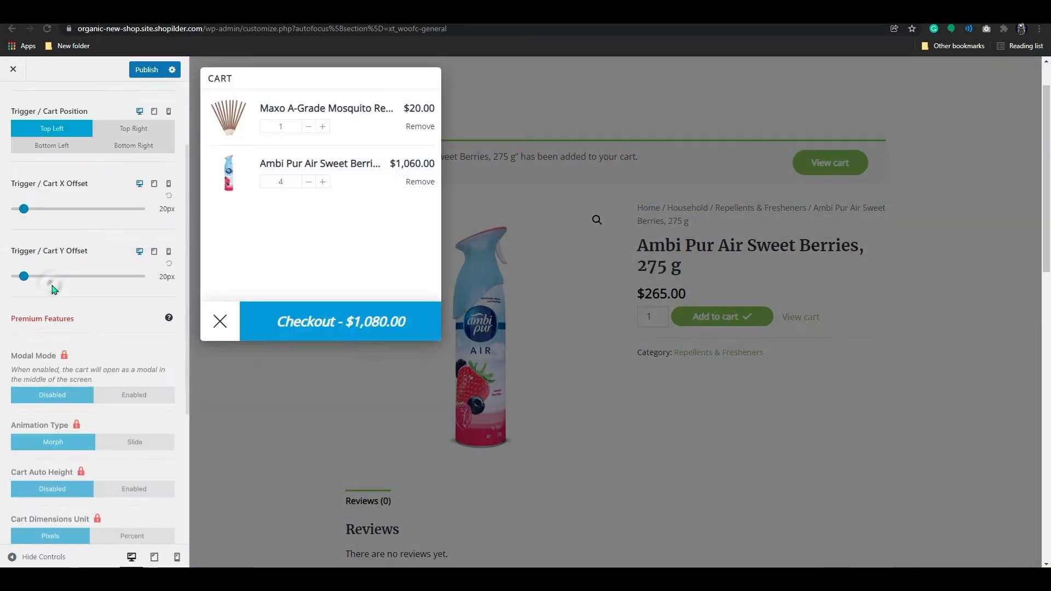
{"action": "scroll", "coordinate": [55, 290], "scroll_direction": "up", "scroll_amount": 1}
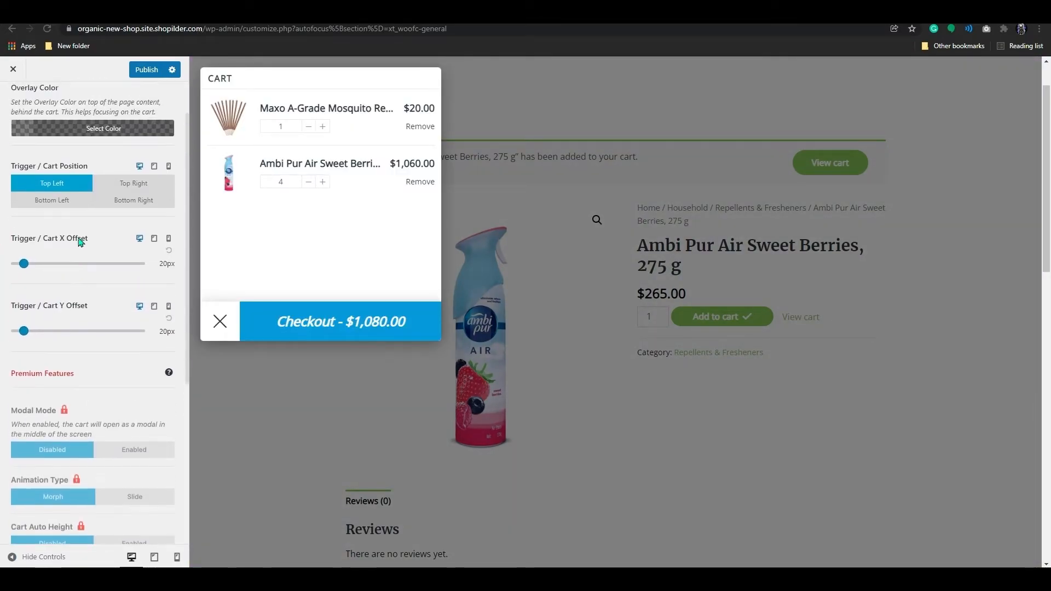
{"action": "left_click", "coordinate": [120, 186]}
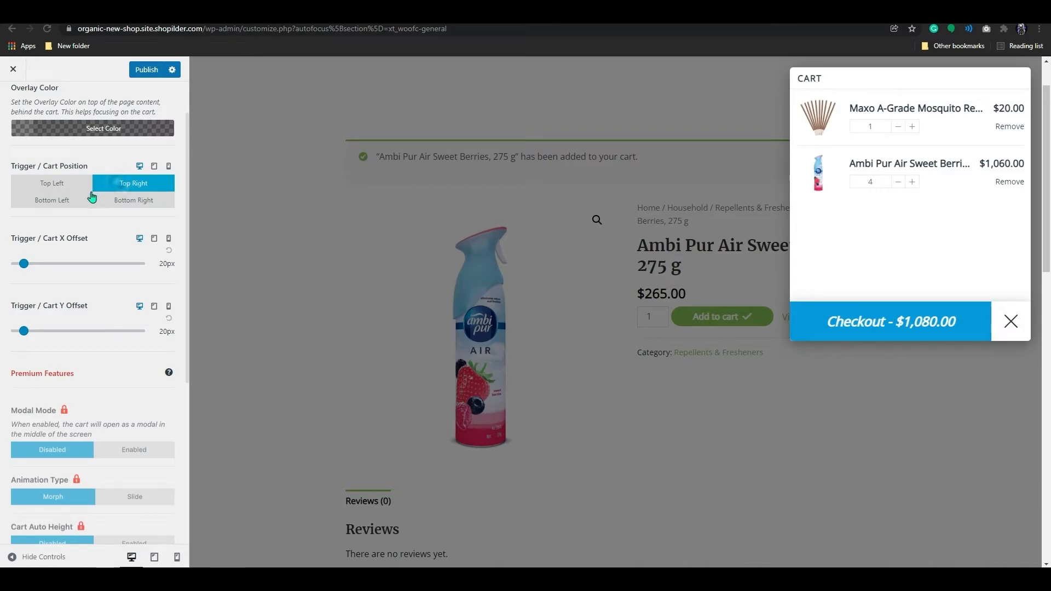
{"action": "left_click", "coordinate": [74, 201]}
{"action": "left_click", "coordinate": [113, 200]}
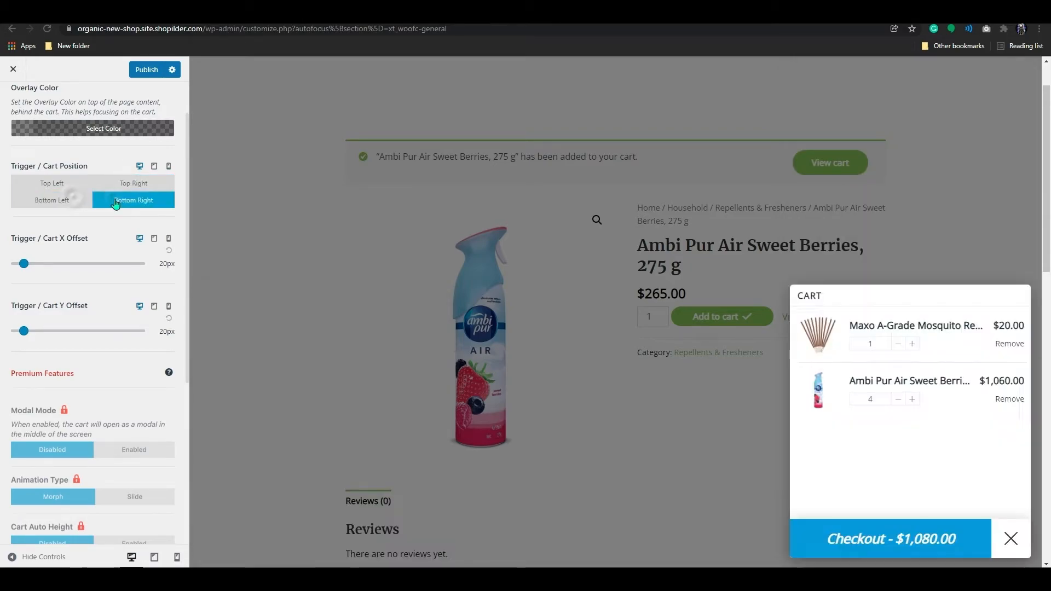
Set the Trigger / Cart X Offset to 13px and the Y Offset to 9px
{"action": "left_click_drag", "start_coordinate": [24, 266], "coordinate": [24, 288]}
{"action": "mouse_move", "coordinate": [23, 338]}
{"action": "left_mouse_down"}
{"action": "mouse_move", "coordinate": [110, 339]}
{"action": "mouse_move", "coordinate": [18, 340]}
{"action": "left_mouse_up"}
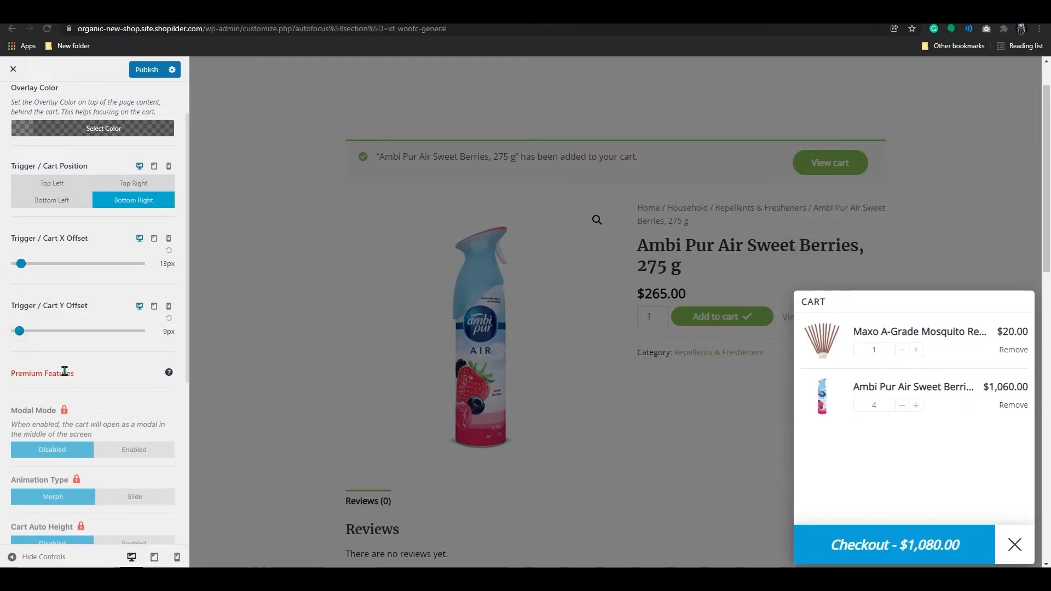
{"action": "scroll", "coordinate": [64, 371], "scroll_direction": "down", "scroll_amount": 4}
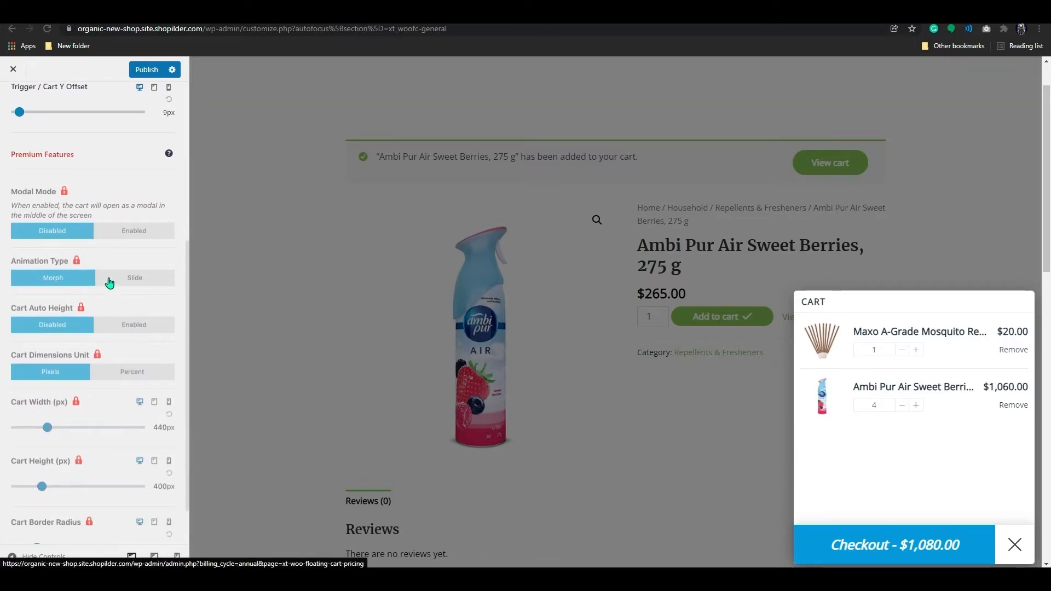
{"action": "scroll", "coordinate": [110, 281], "scroll_direction": "up", "scroll_amount": 5}
In Trigger Settings, try Cart Trigger Hidden set to Yes and switch it back to No
{"action": "left_click", "coordinate": [13, 101]}
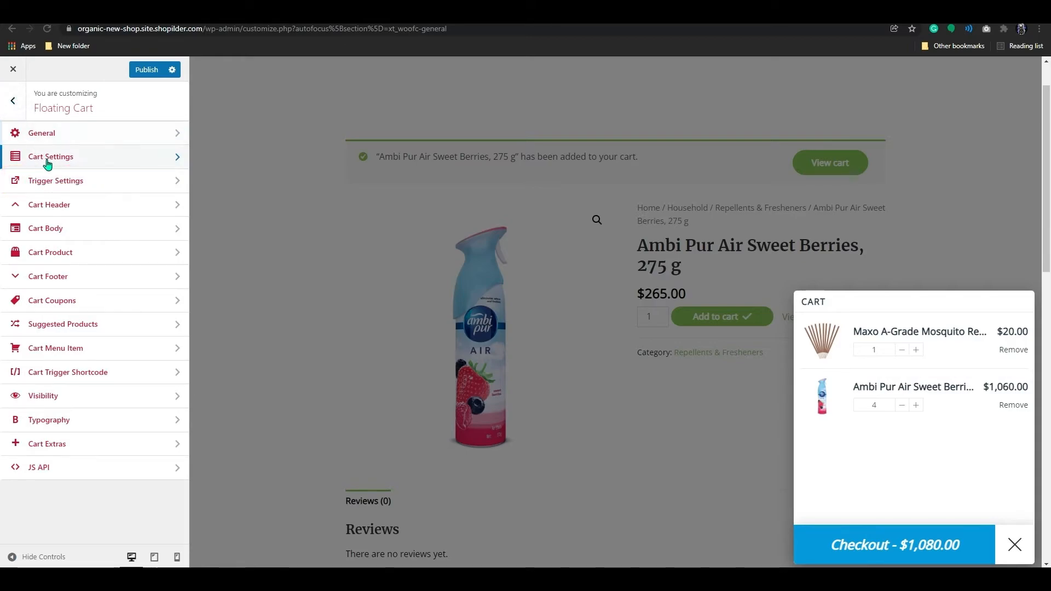
{"action": "left_click", "coordinate": [66, 186]}
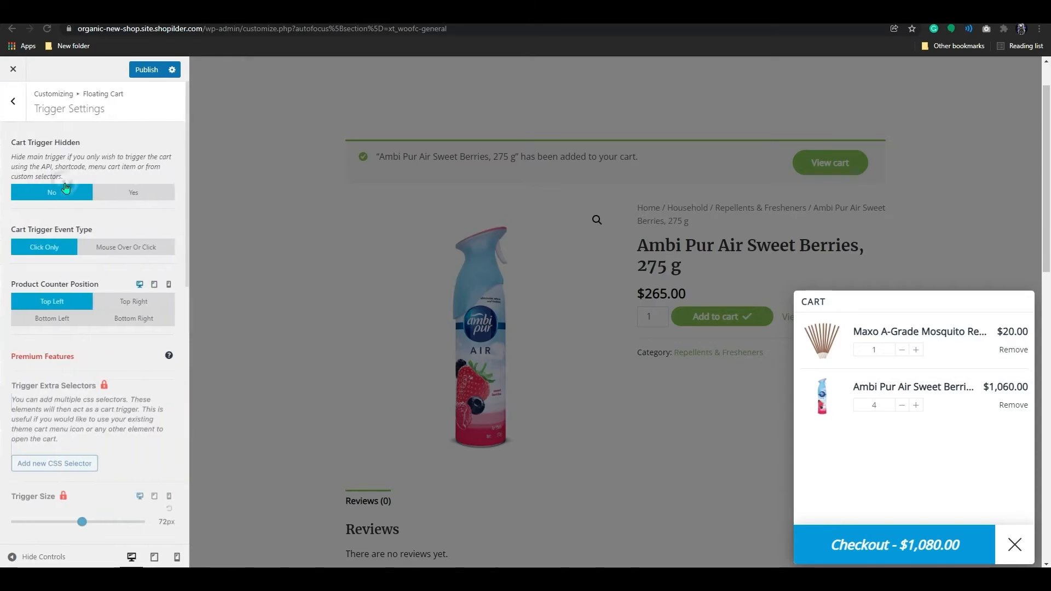
{"action": "left_click", "coordinate": [104, 193]}
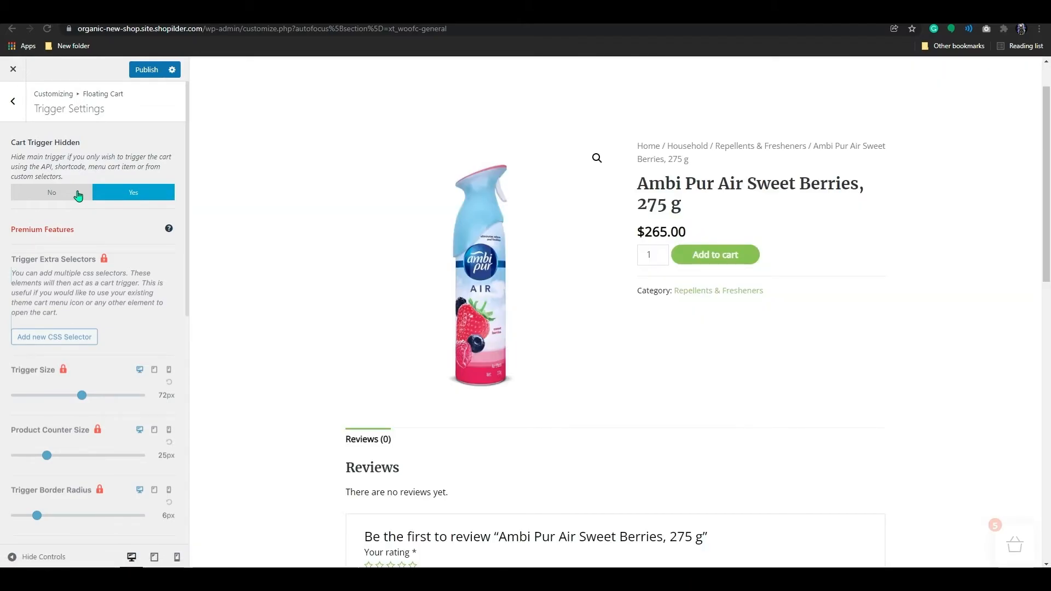
{"action": "left_click", "coordinate": [78, 194]}
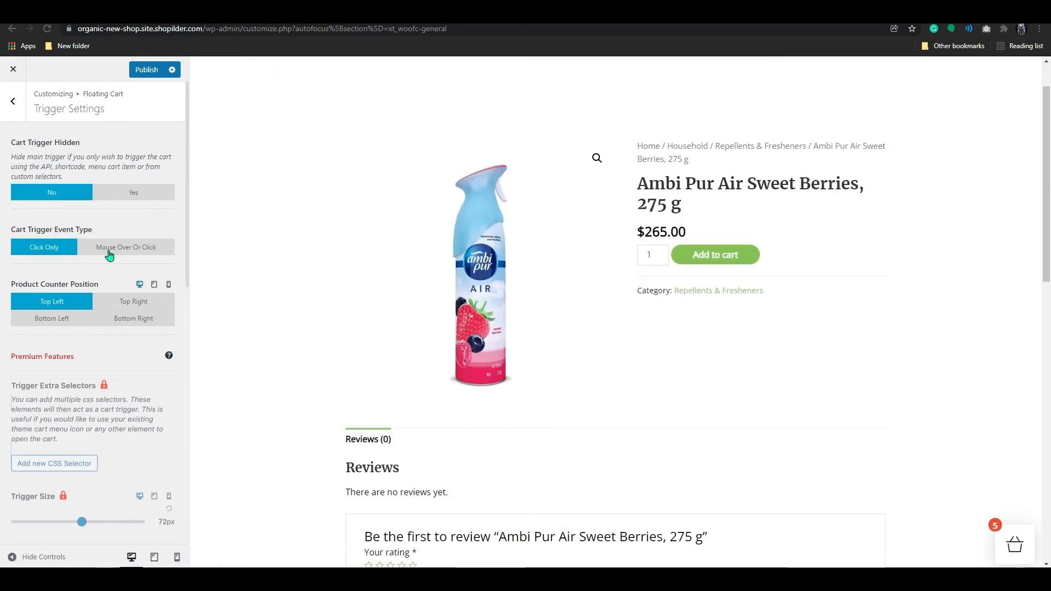
Try the Mouse Over Or Click trigger event by opening and closing the cart, and return to Click Only
{"action": "left_click", "coordinate": [109, 255]}
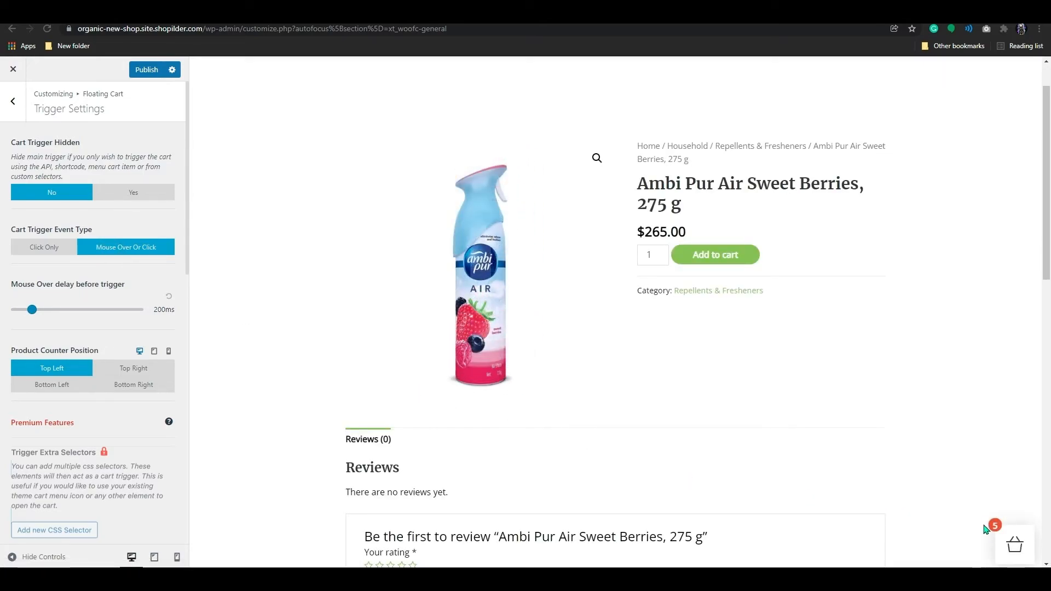
{"action": "mouse_move", "coordinate": [1011, 540]}
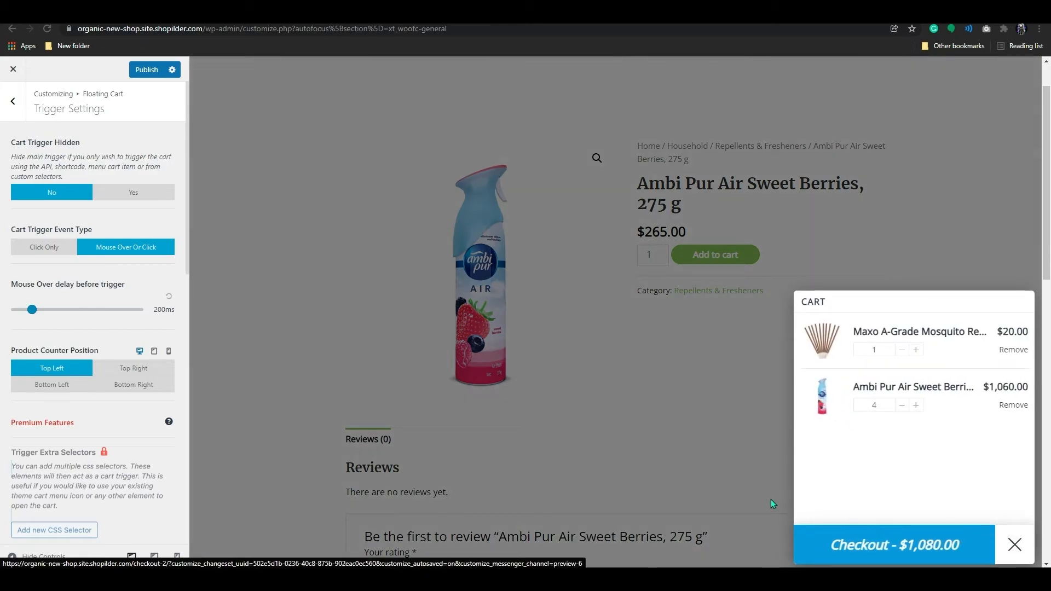
{"action": "left_click", "coordinate": [1014, 544]}
{"action": "mouse_move", "coordinate": [1016, 543]}
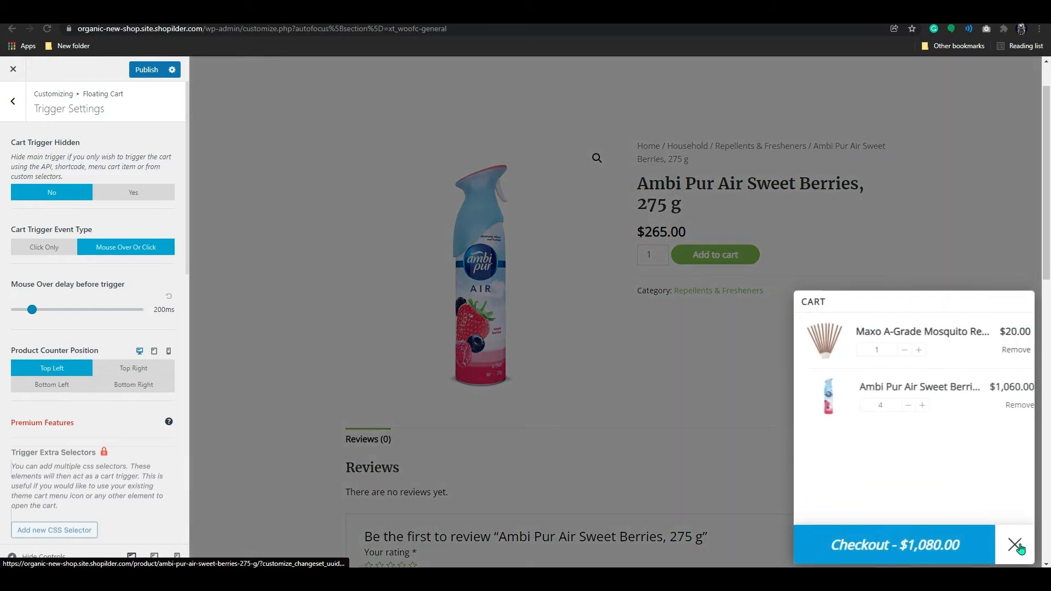
{"action": "left_click", "coordinate": [44, 247]}
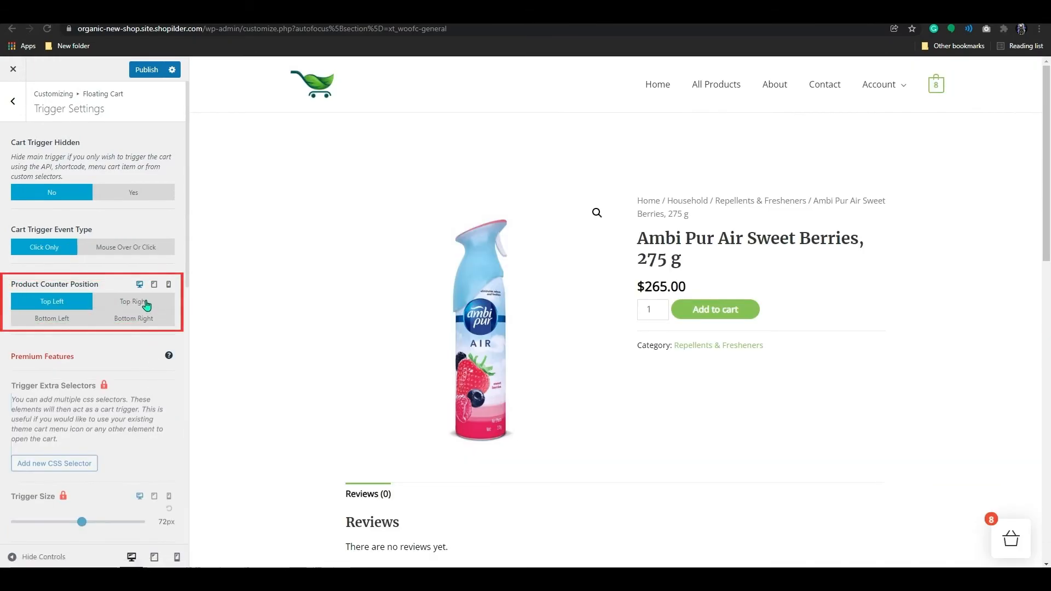
Try the Product Counter Position at Top Right and Bottom Left, set it to Bottom Right, and open the floating cart
{"action": "left_click", "coordinate": [134, 302]}
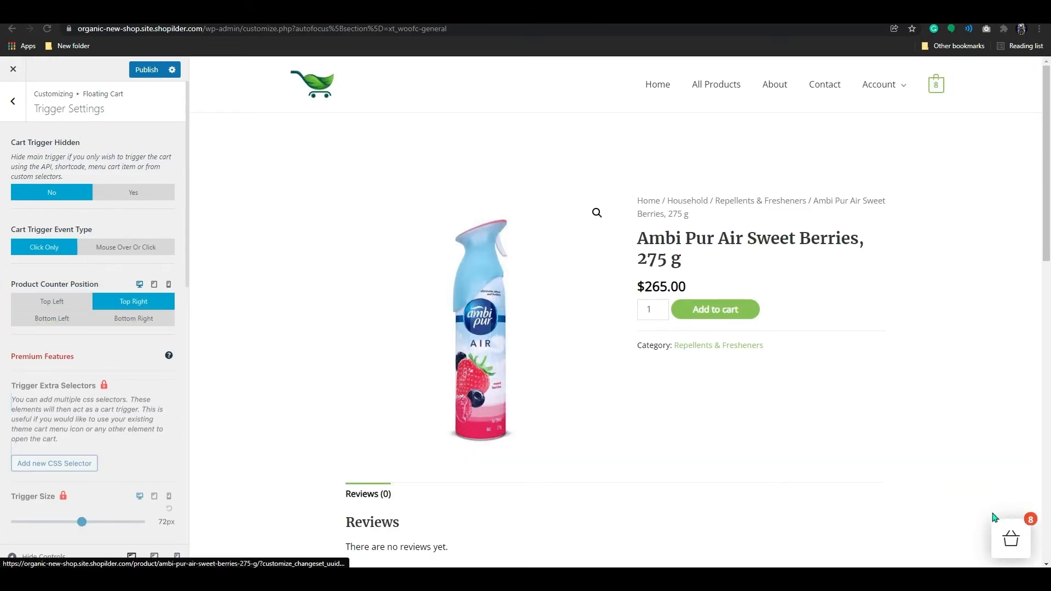
{"action": "left_click", "coordinate": [65, 321]}
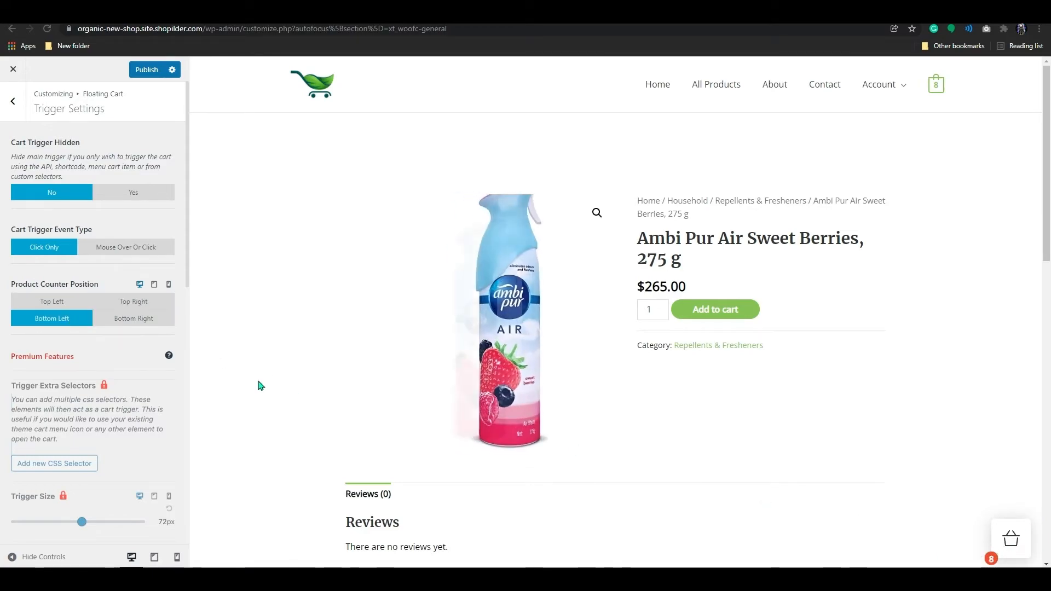
{"action": "left_click", "coordinate": [144, 325]}
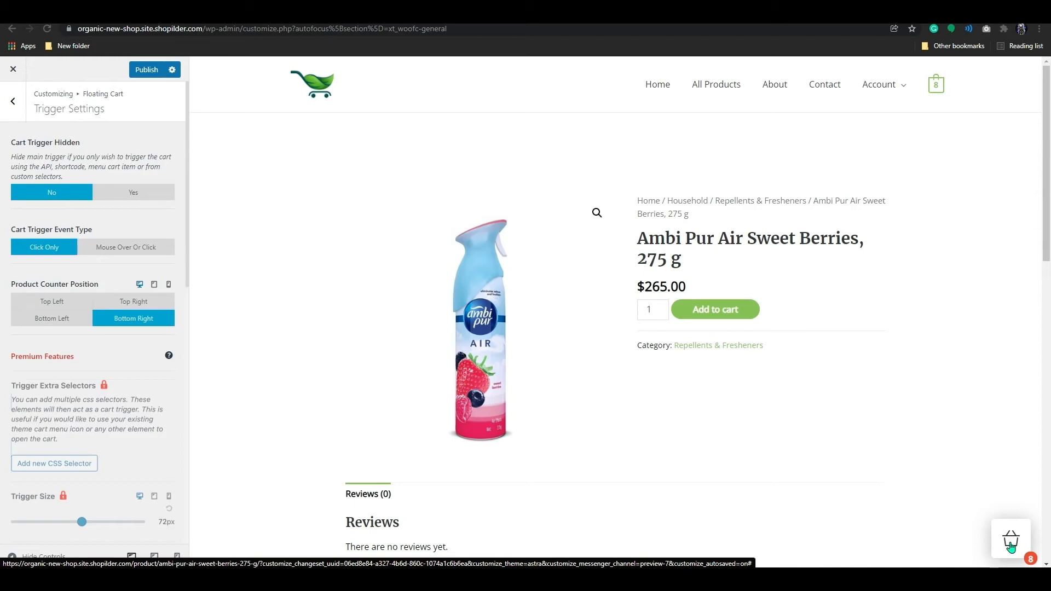
{"action": "left_click", "coordinate": [1011, 546]}
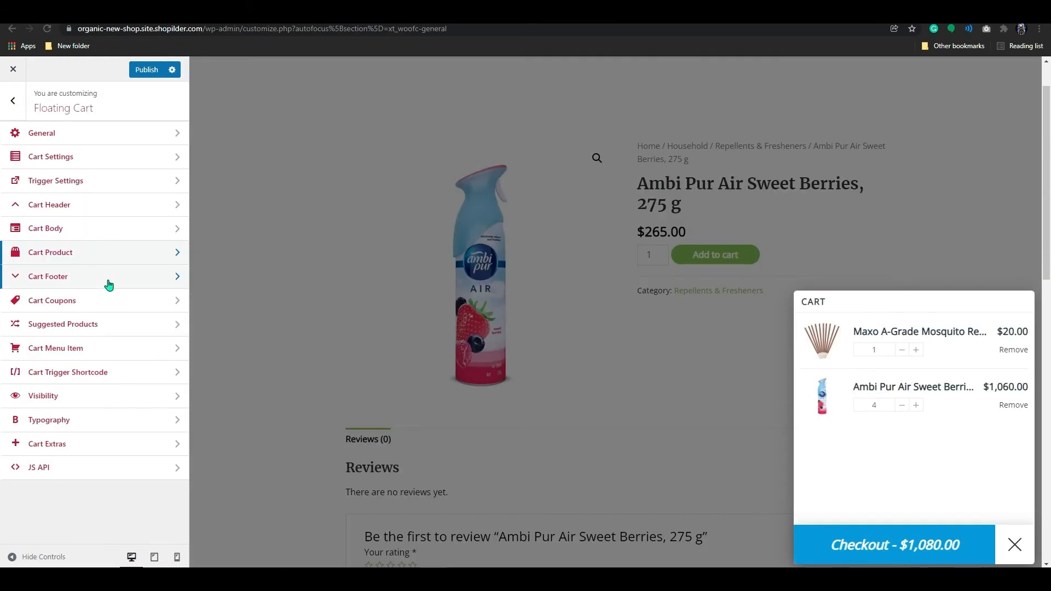
In Cart Footer, set the Cart Checkout Button Bg Color to near-black #000c14
{"action": "left_click", "coordinate": [108, 283]}
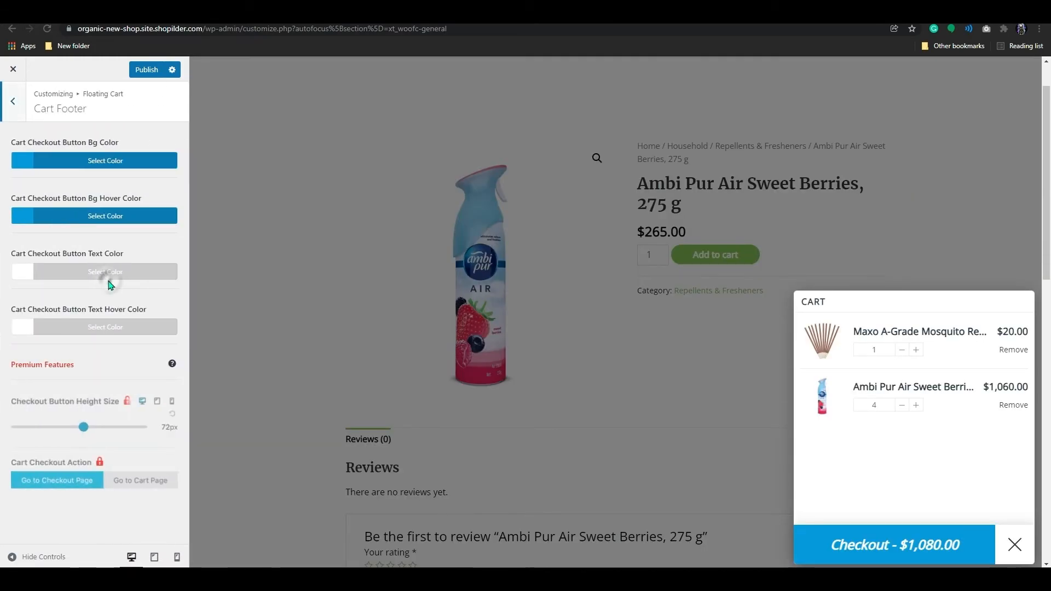
{"action": "left_click", "coordinate": [64, 163]}
{"action": "left_click_drag", "start_coordinate": [93, 230], "coordinate": [114, 298]}
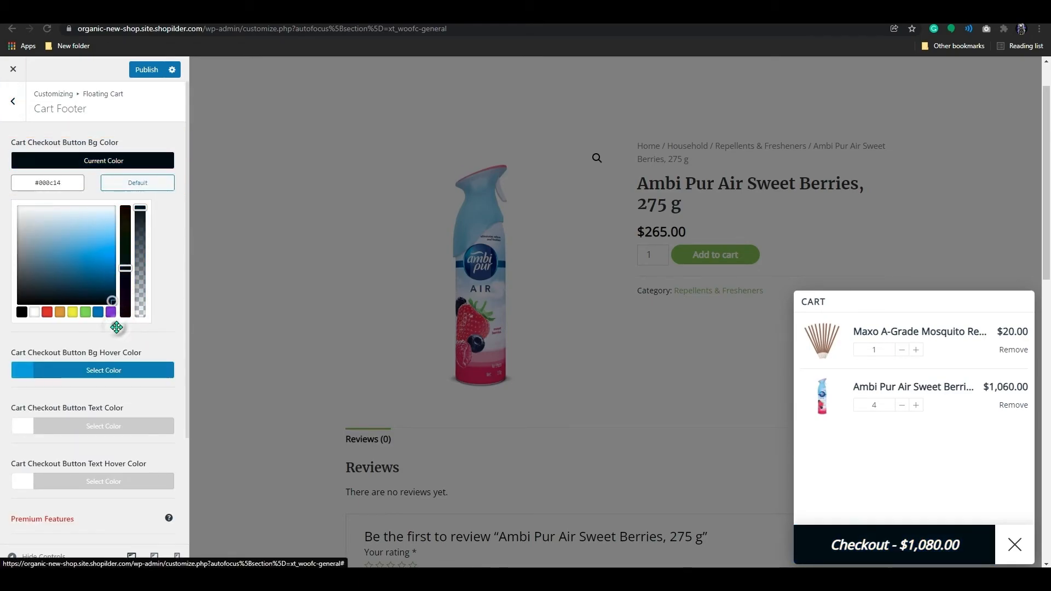
{"action": "left_click", "coordinate": [117, 328]}
Set the Cart Checkout Button Bg Hover Color to light blue #7990eb, preview it on the Checkout button, and close the cart
{"action": "left_click", "coordinate": [117, 218]}
{"action": "mouse_move", "coordinate": [108, 310]}
{"action": "left_mouse_down"}
{"action": "mouse_move", "coordinate": [94, 281]}
{"action": "mouse_move", "coordinate": [42, 274]}
{"action": "mouse_move", "coordinate": [71, 232]}
{"action": "mouse_move", "coordinate": [110, 268]}
{"action": "mouse_move", "coordinate": [108, 348]}
{"action": "left_mouse_up"}
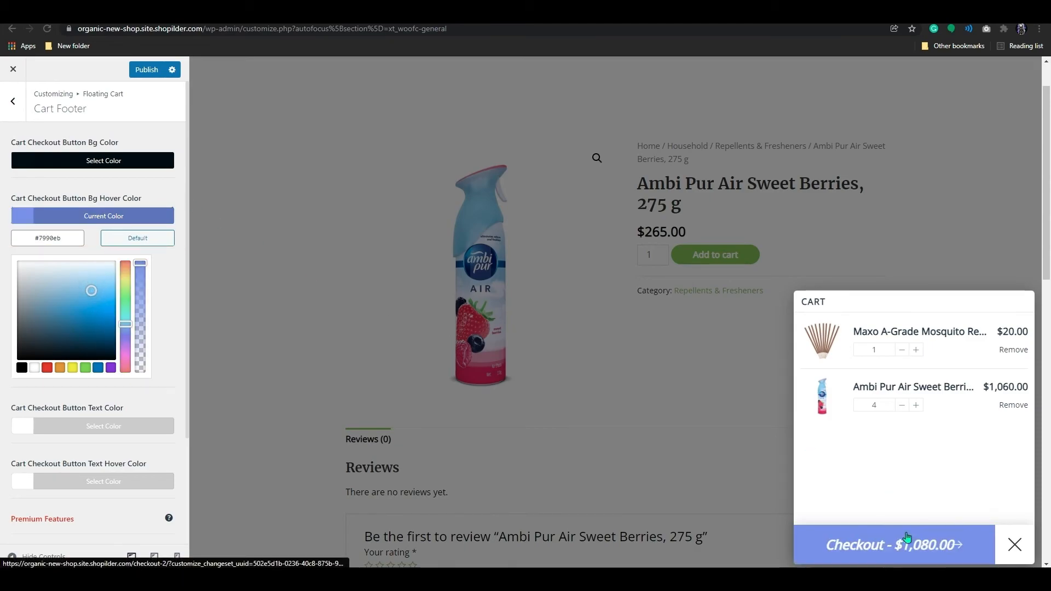
{"action": "left_click", "coordinate": [1014, 544]}
Set the Cart Checkout Button Text Color to red #db0a0a with the floating cart open for preview
{"action": "scroll", "coordinate": [87, 357], "scroll_direction": "down", "scroll_amount": 1}
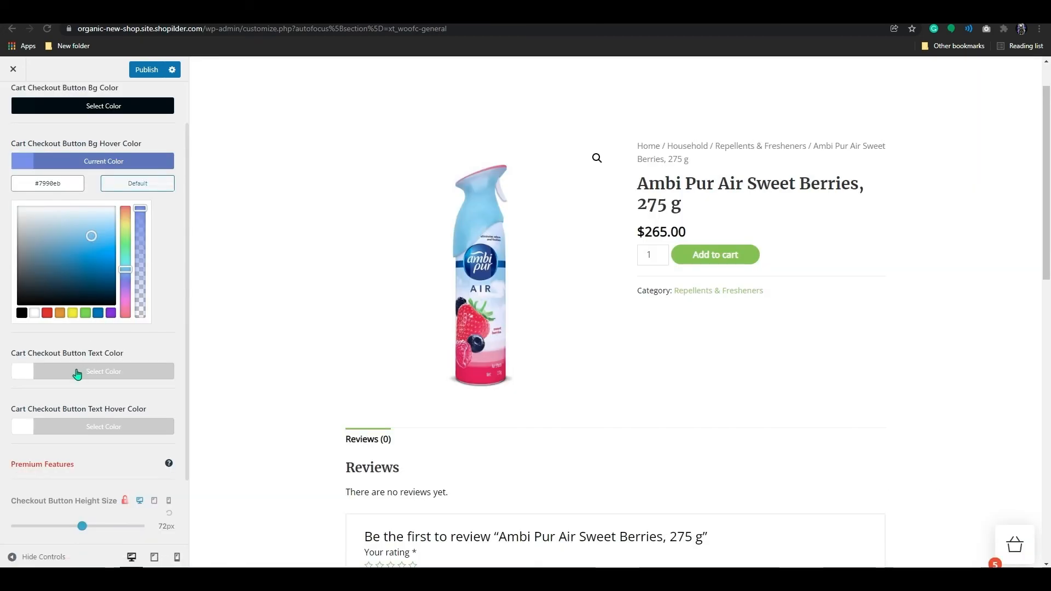
{"action": "left_click", "coordinate": [77, 374]}
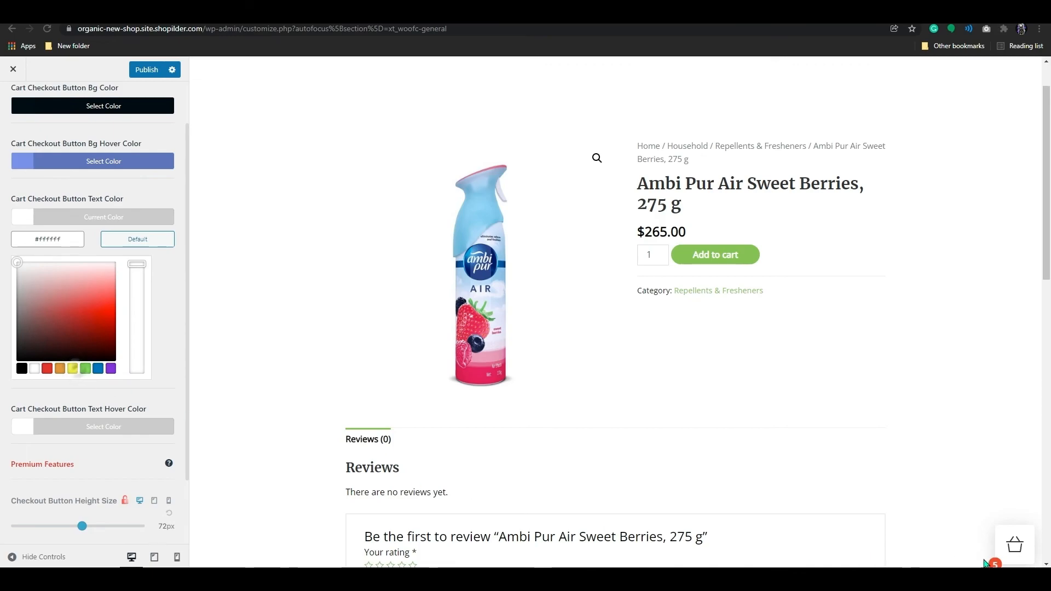
{"action": "left_click", "coordinate": [1013, 548]}
{"action": "left_click", "coordinate": [107, 316]}
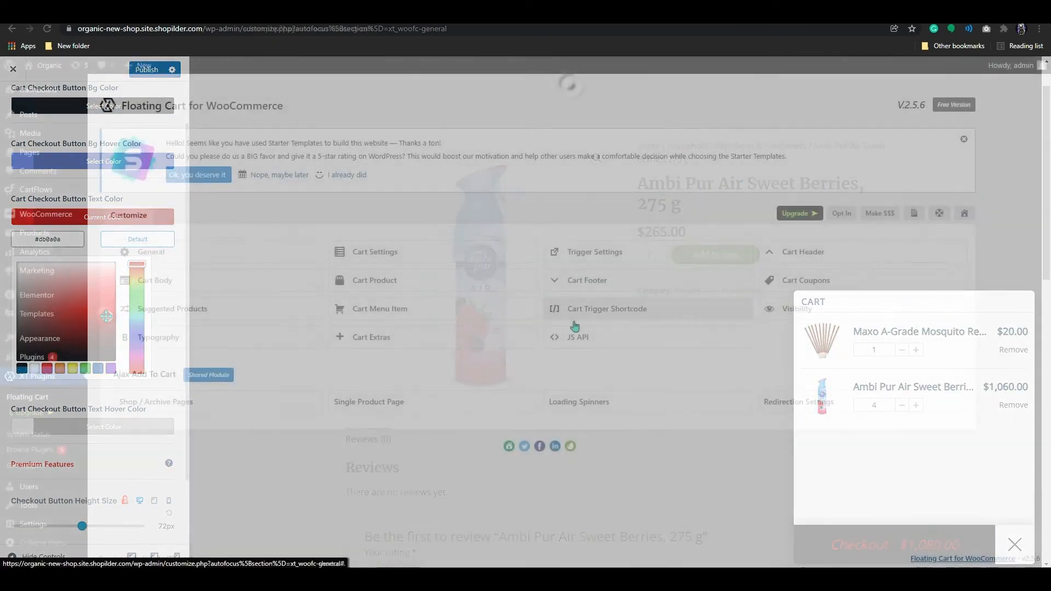